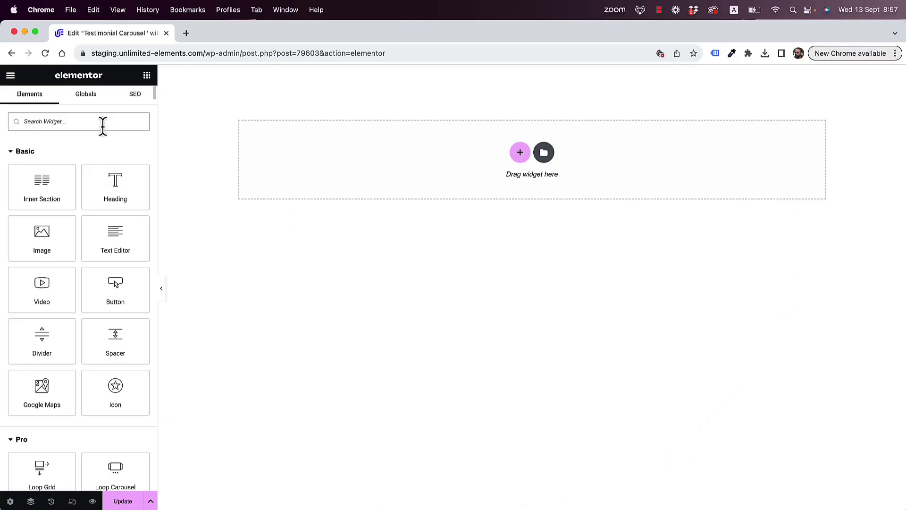
Find the Unlimited Elements Testimonial Carousel widget by searching for "testimonial carousel" and place it in the empty page section.
left_click(103, 124)
type("testi")
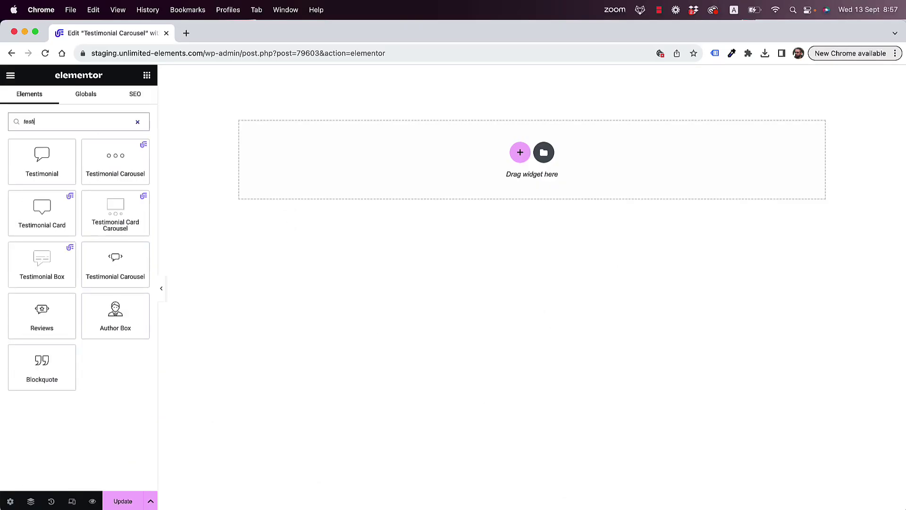
type("monial car")
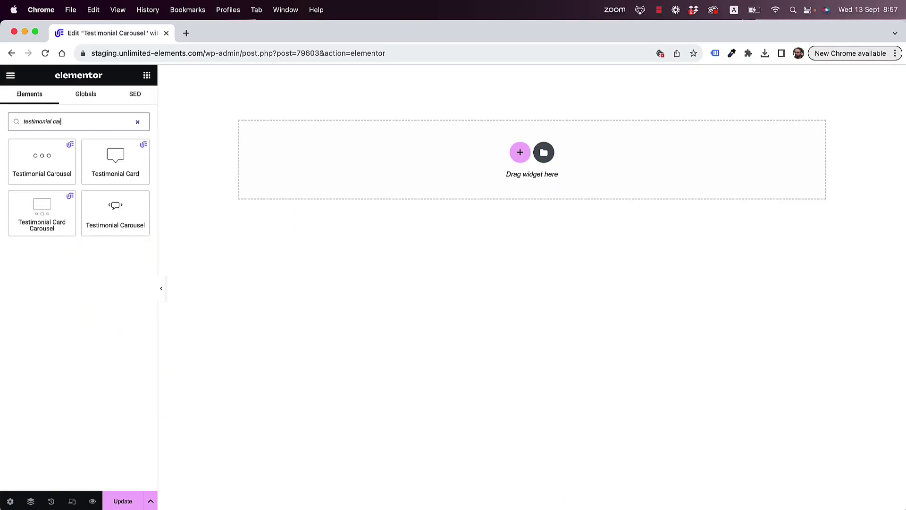
type("ousel")
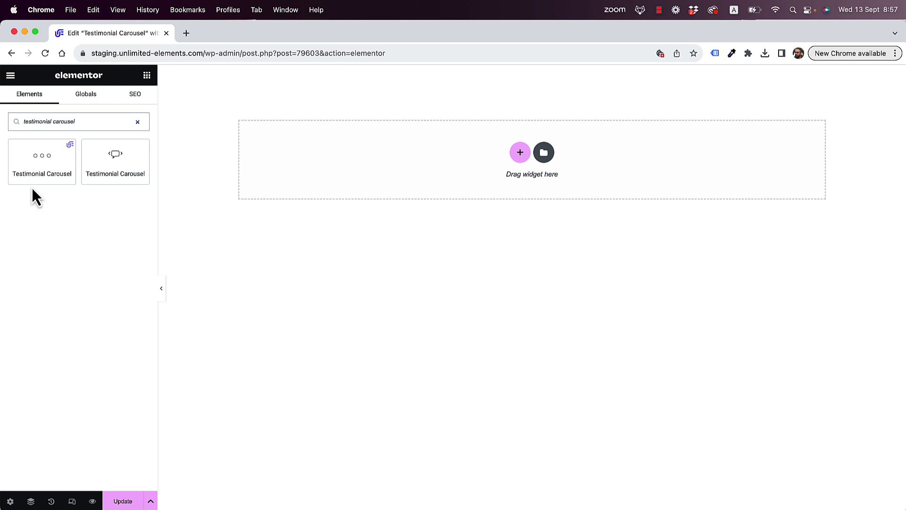
left_click_drag(30, 179, 435, 167)
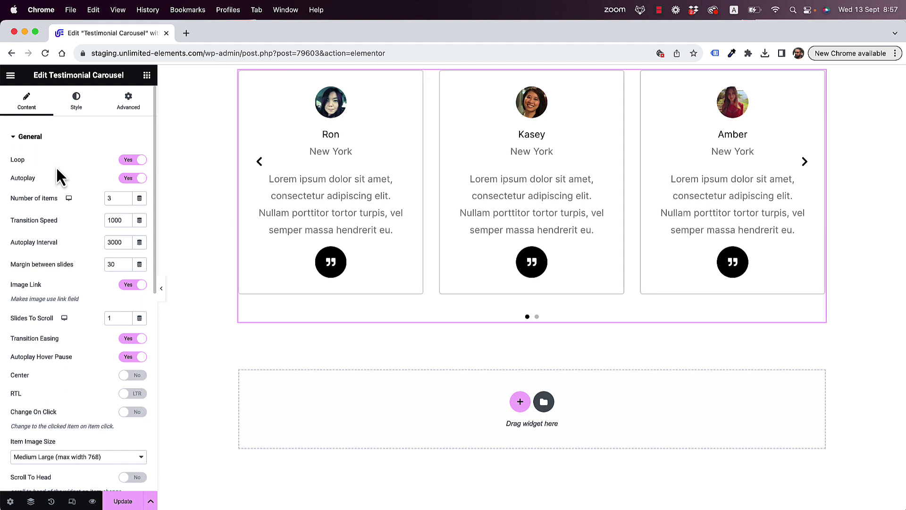
Enable the Center and Make 3D options for the carousel and step back through its slides to preview the effect.
left_click(126, 376)
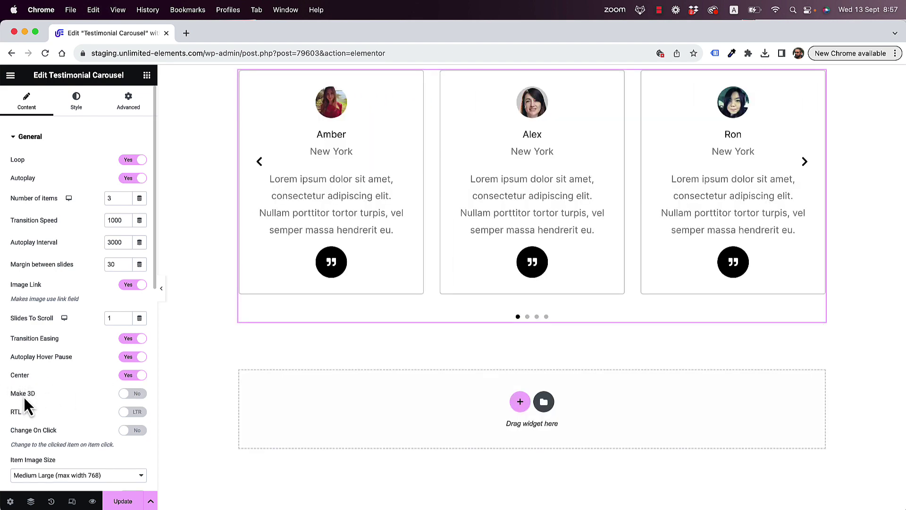
left_click(134, 393)
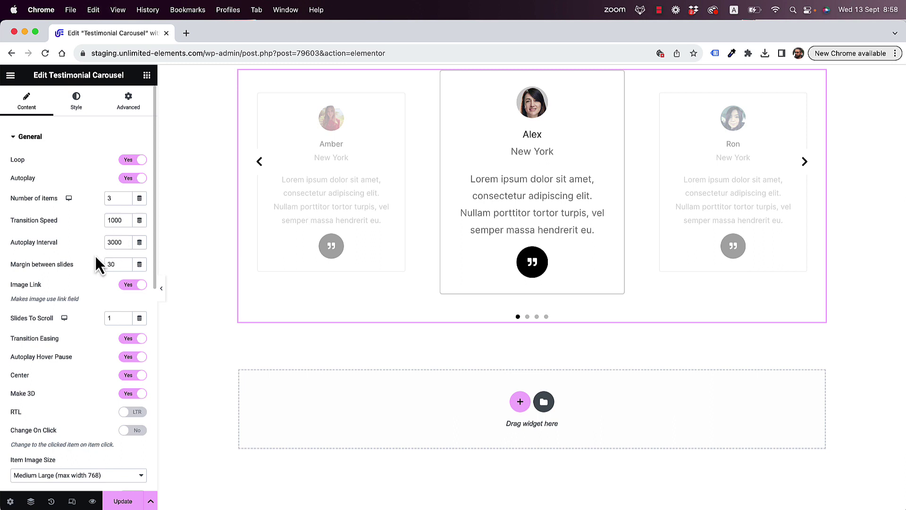
left_click(263, 163)
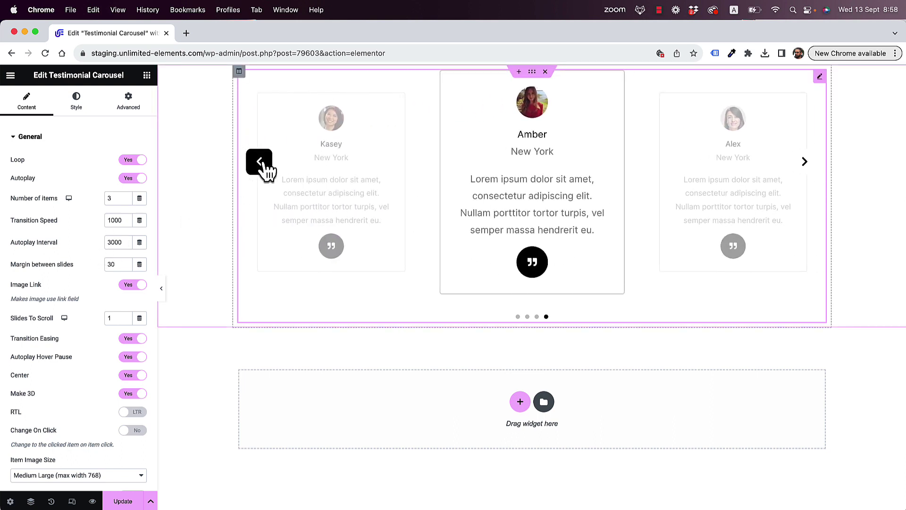
left_click(264, 163)
left_click(263, 163)
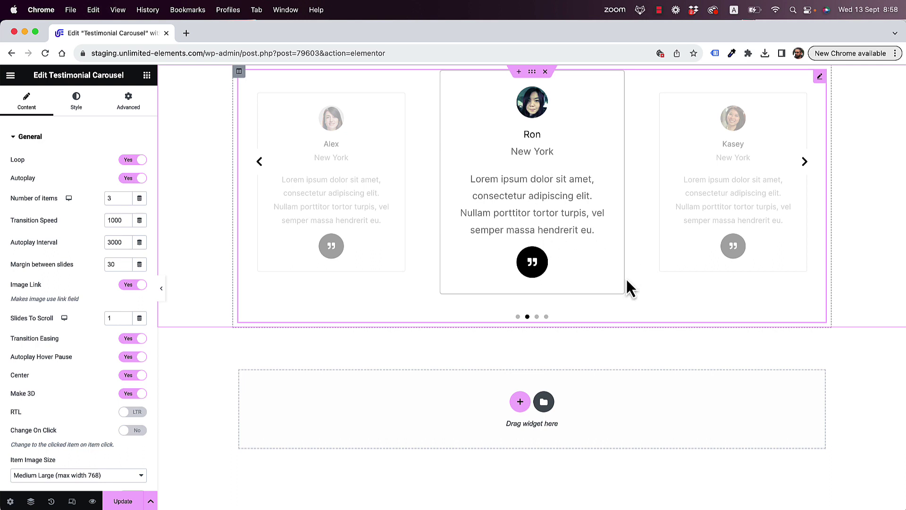
left_click(259, 162)
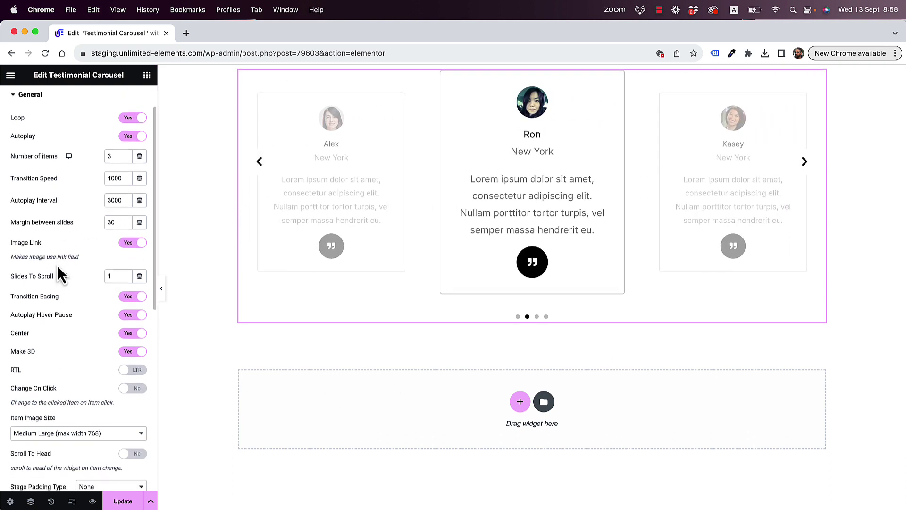
Reorder the carousel items by moving the second testimonial above the first.
scroll(58, 264, "down", 5)
scroll(57, 265, "down", 3)
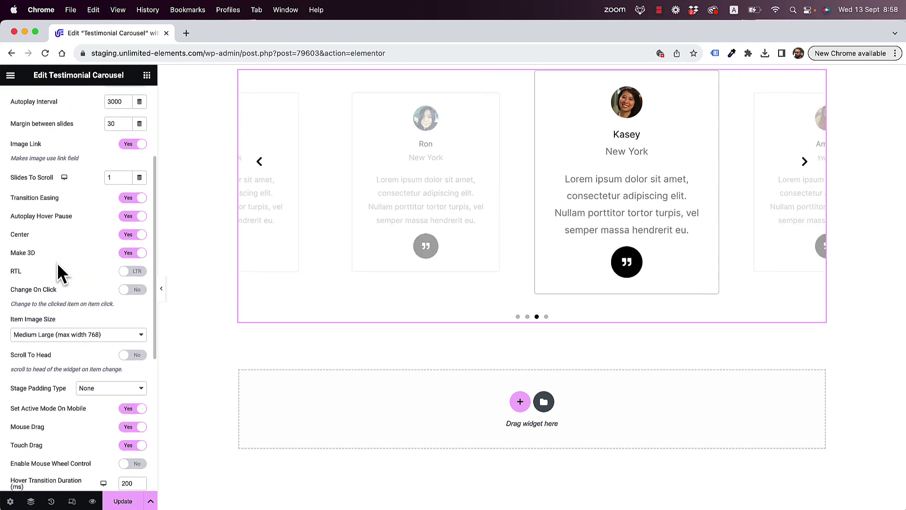
scroll(58, 264, "up", 8)
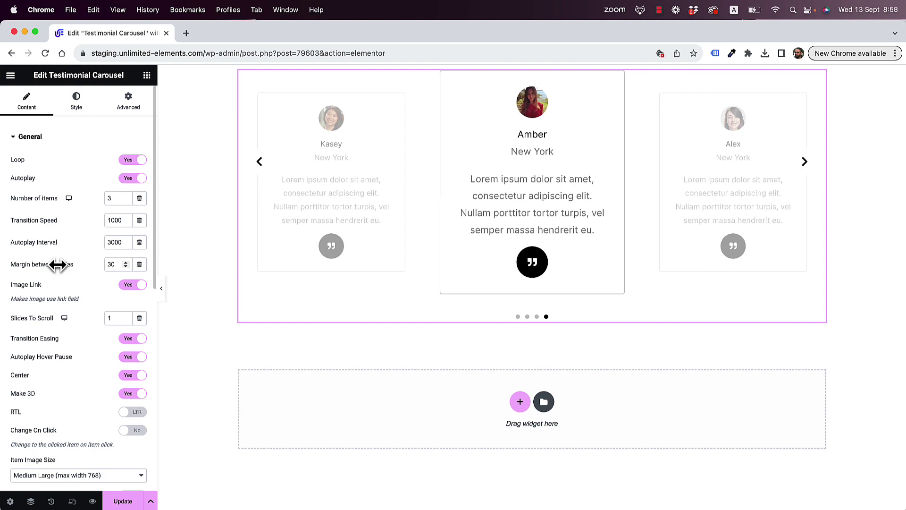
scroll(57, 264, "down", 18)
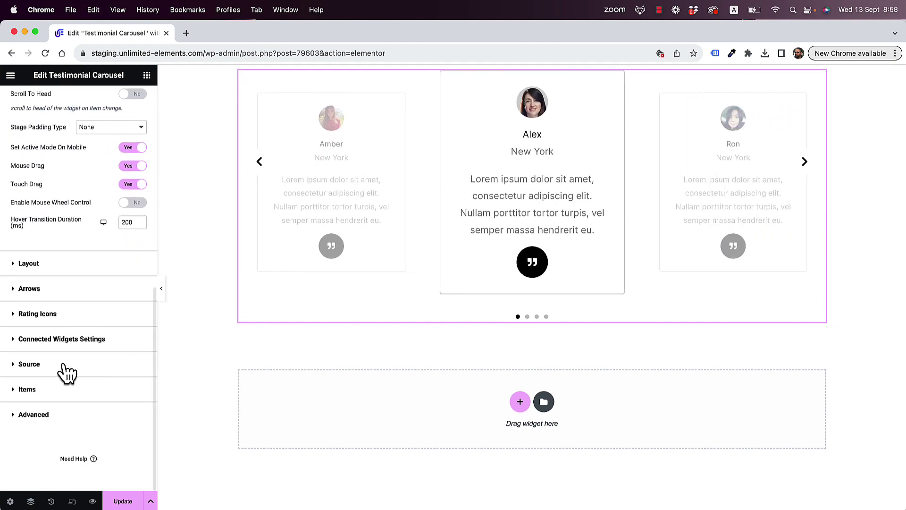
left_click(27, 390)
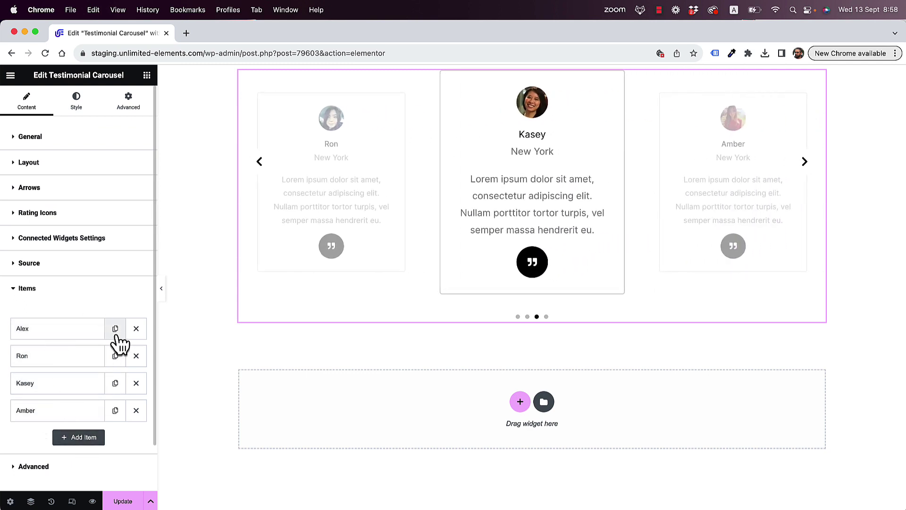
left_click_drag(56, 363, 83, 328)
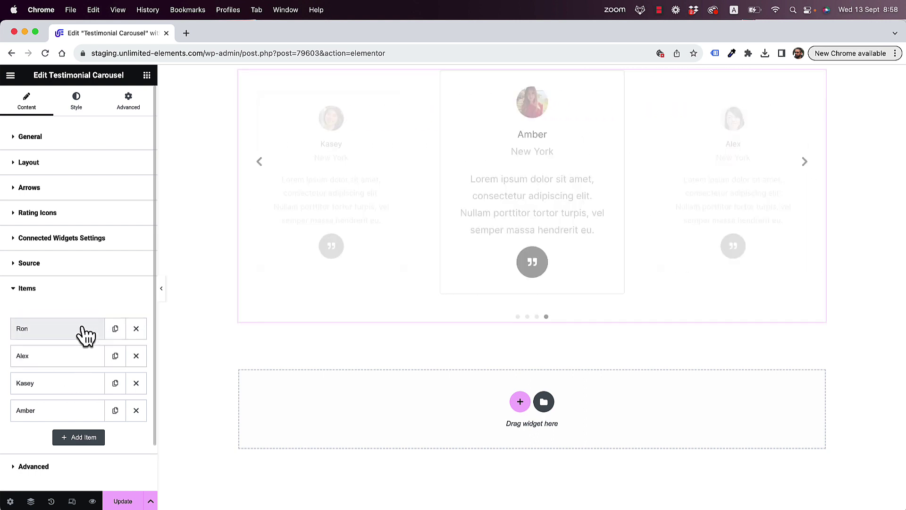
Override the background color of the first testimonial item with red and bring its slide into view in the preview.
left_click(84, 329)
scroll(84, 329, "down", 5)
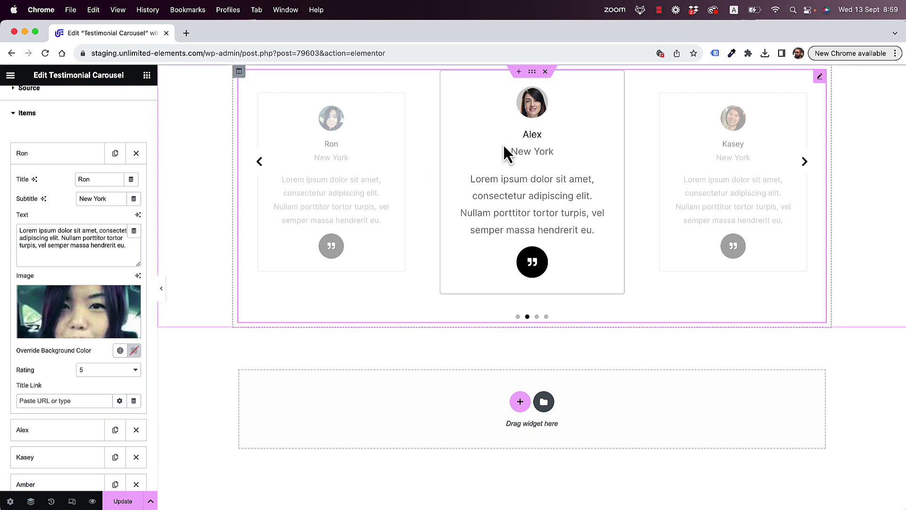
left_click(135, 351)
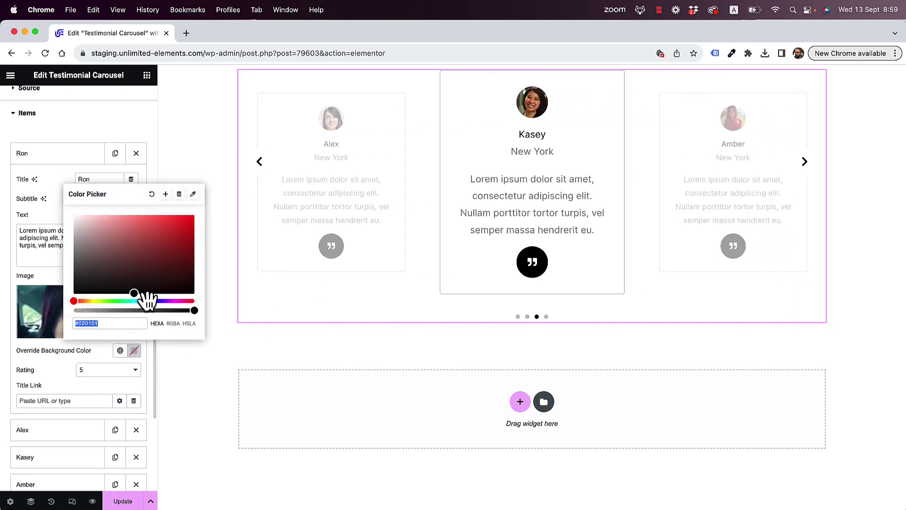
left_click(166, 226)
left_click(84, 345)
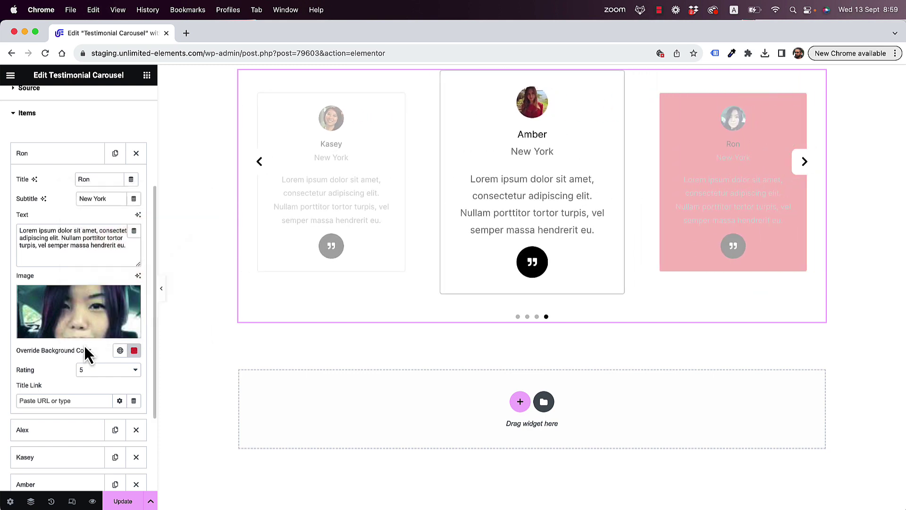
left_click(804, 163)
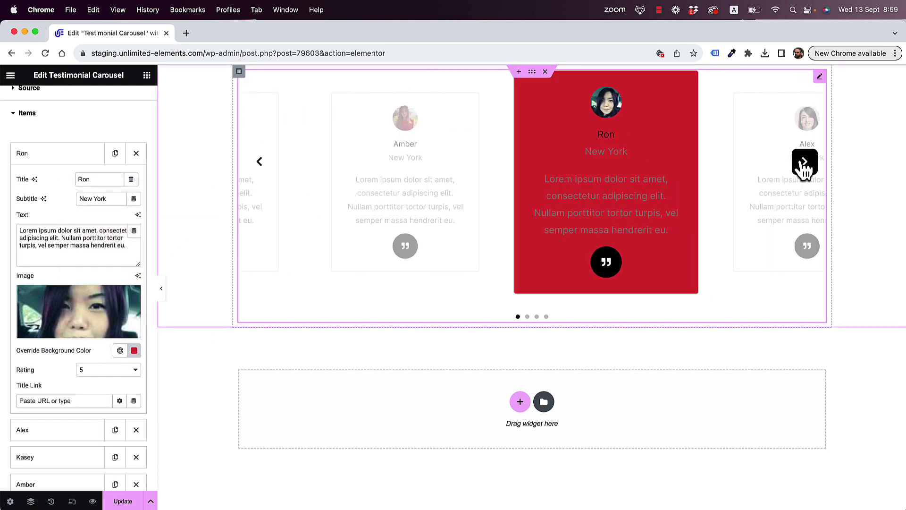
Reset the first testimonial's background color override, and check its rating options and title link field without changing them.
left_click(134, 350)
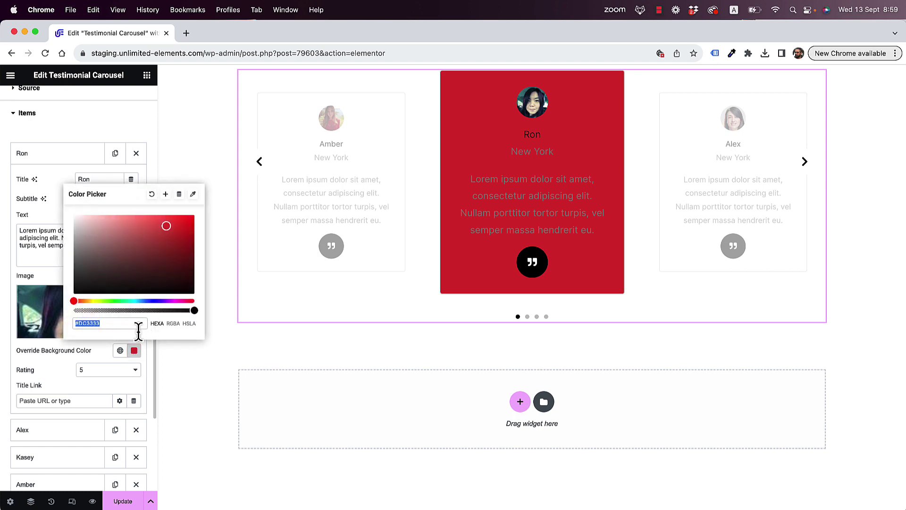
left_click(152, 194)
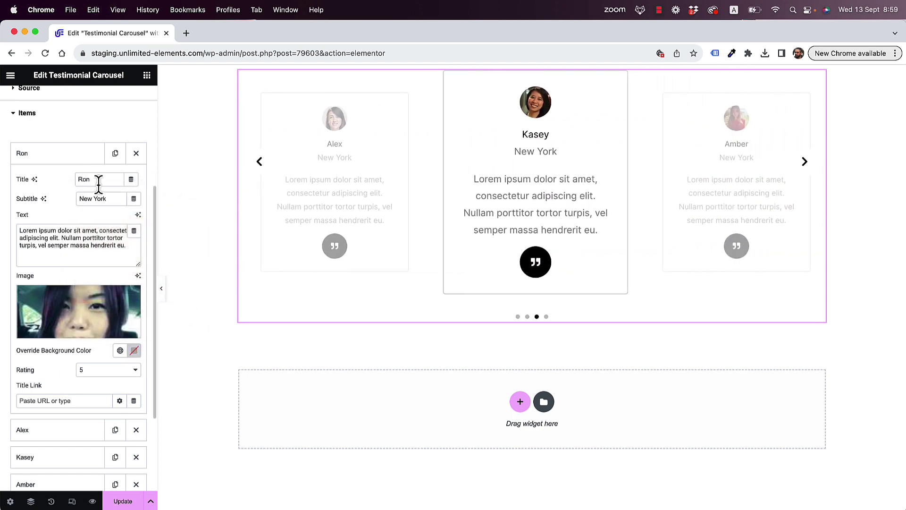
left_click(92, 371)
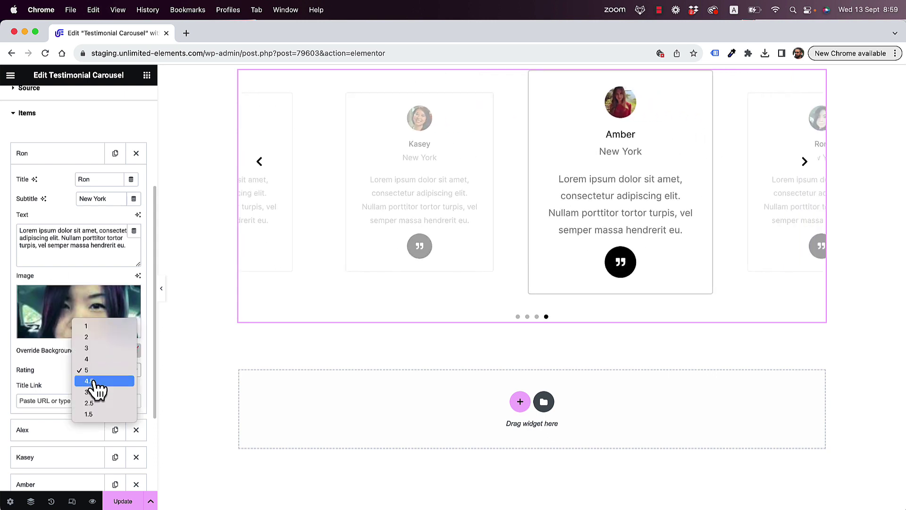
left_click(50, 383)
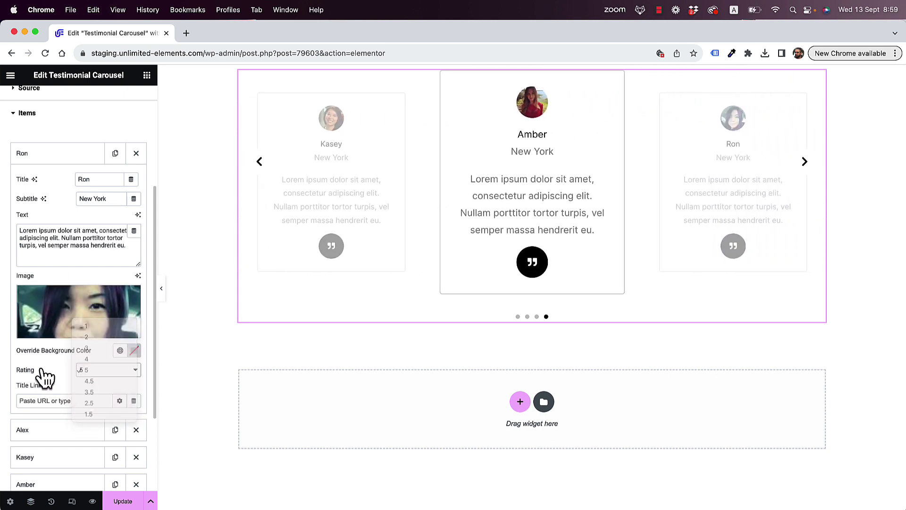
left_click(64, 400)
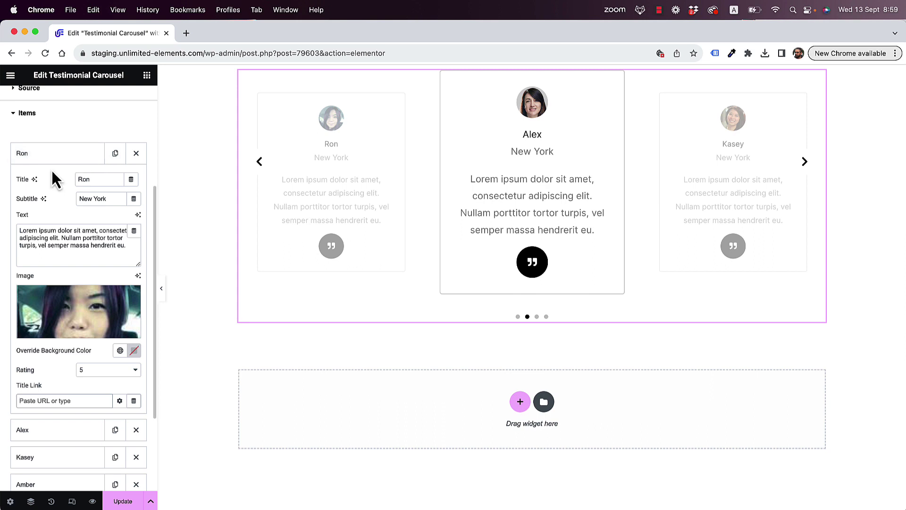
Change the carousel's items source to Posts.
scroll(65, 140, "up", 5)
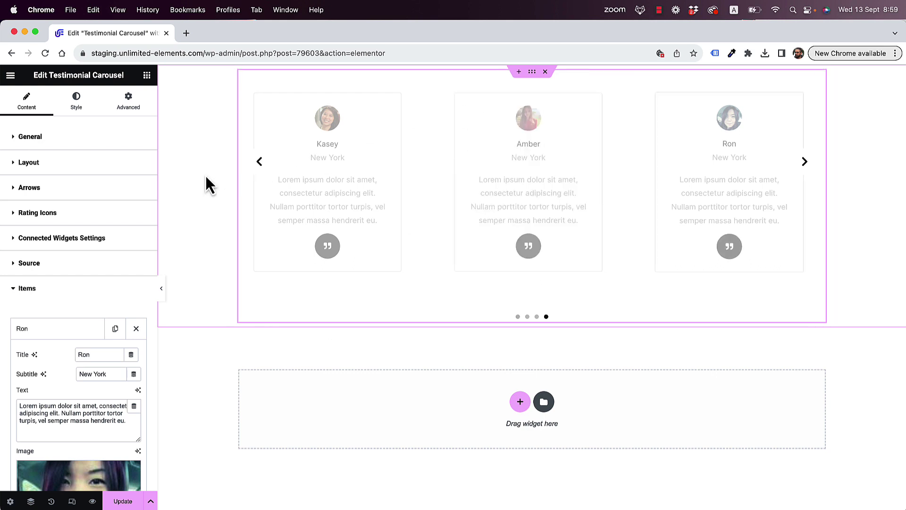
left_click(55, 293)
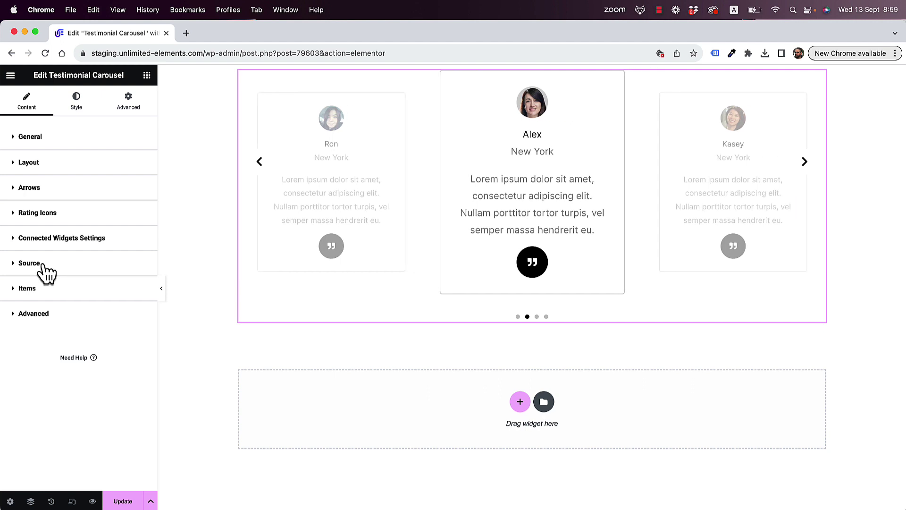
left_click(45, 266)
left_click(112, 289)
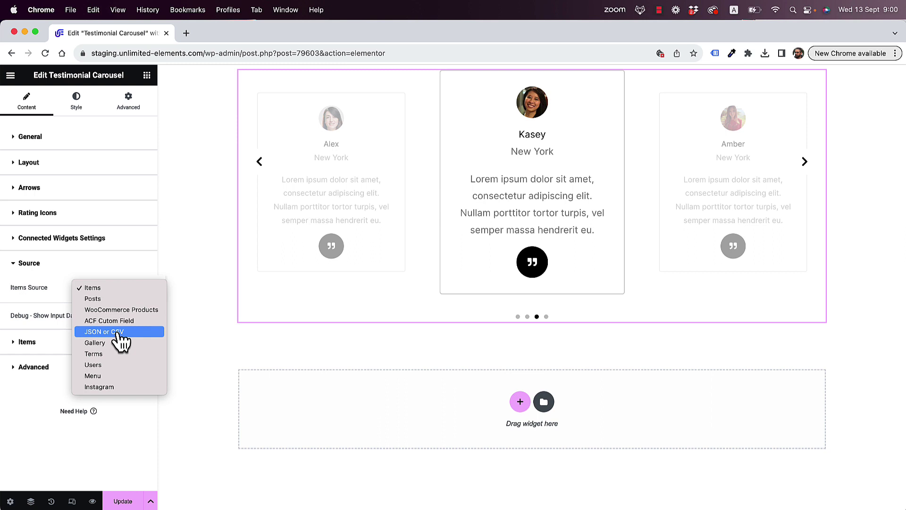
left_click(99, 299)
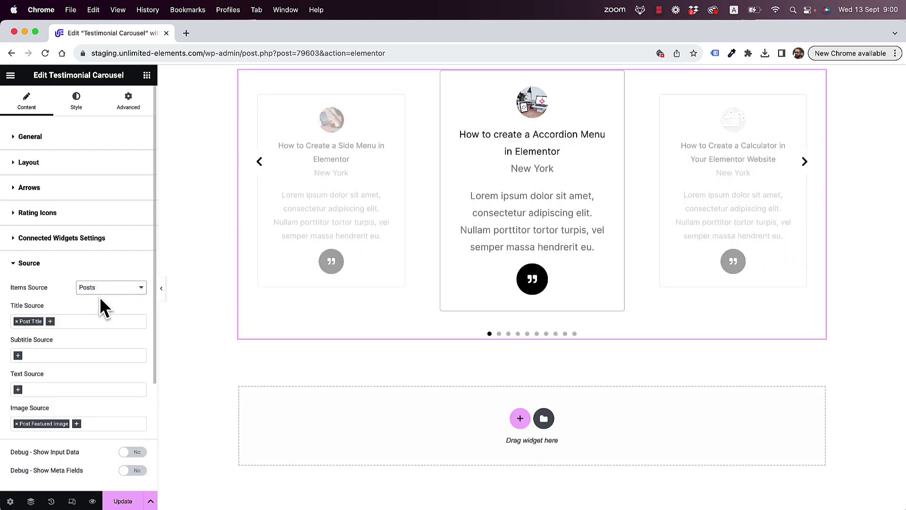
Set the post type in the items posts query to Team Member.
scroll(100, 296, "down", 2)
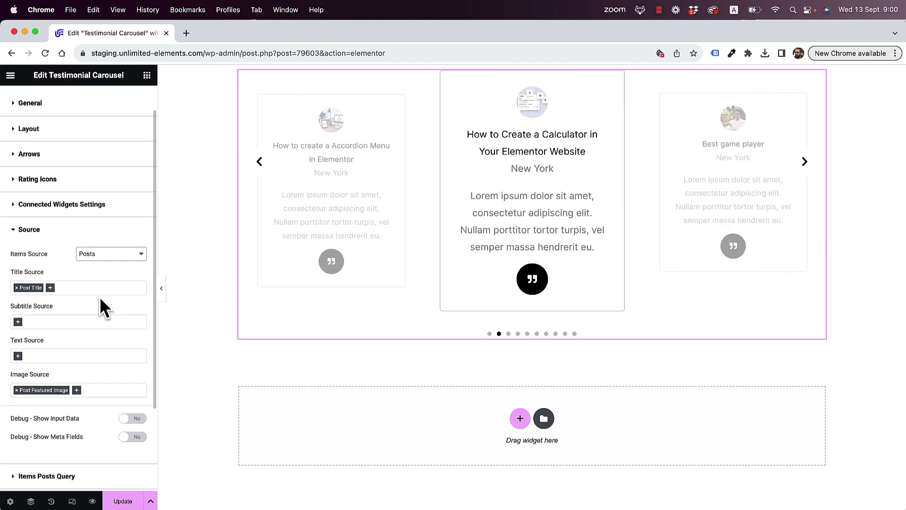
scroll(100, 298, "down", 1)
scroll(100, 298, "up", 2)
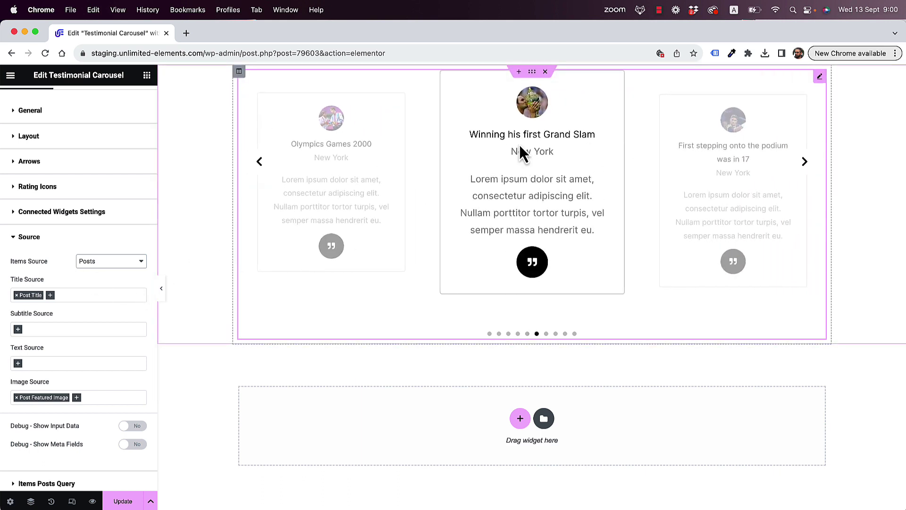
scroll(94, 243, "down", 1)
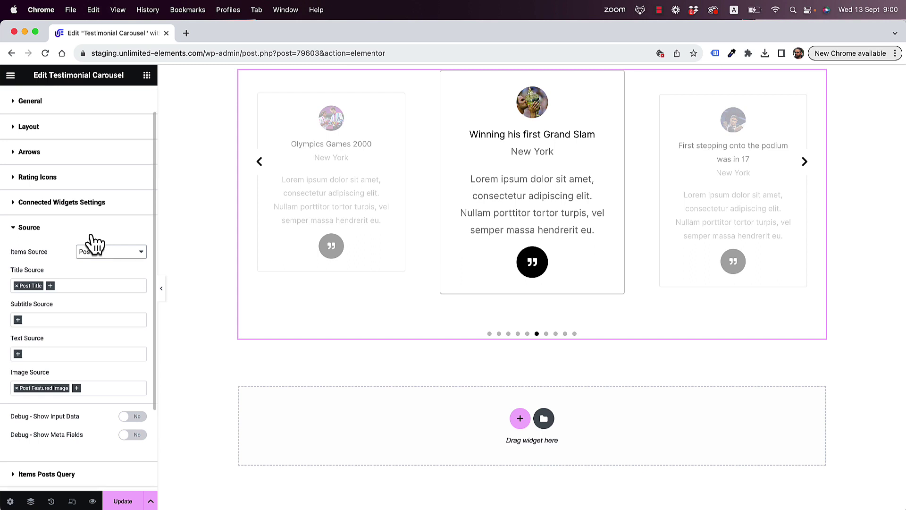
scroll(92, 241, "down", 4)
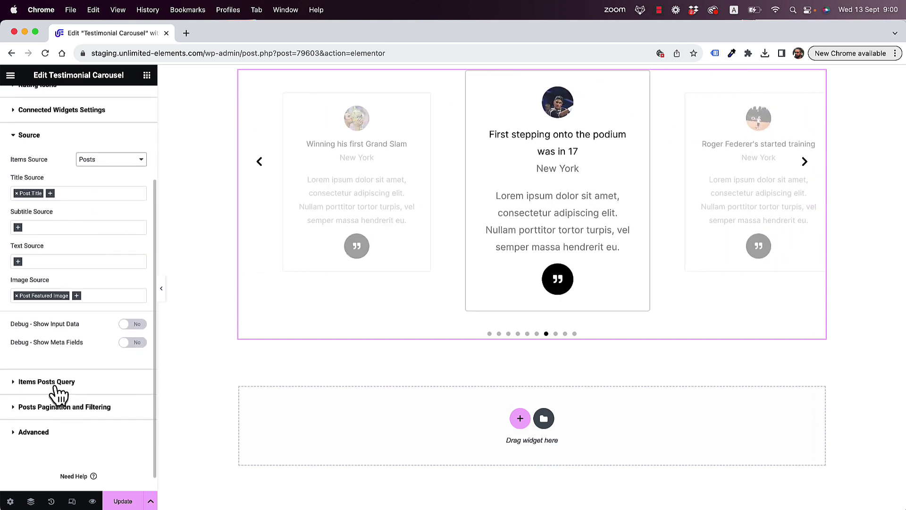
left_click(47, 385)
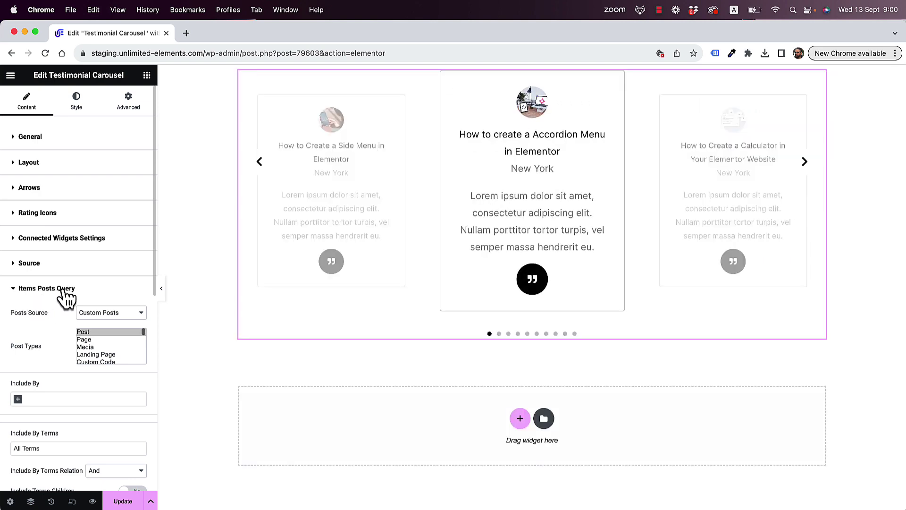
scroll(121, 344, "down", 5)
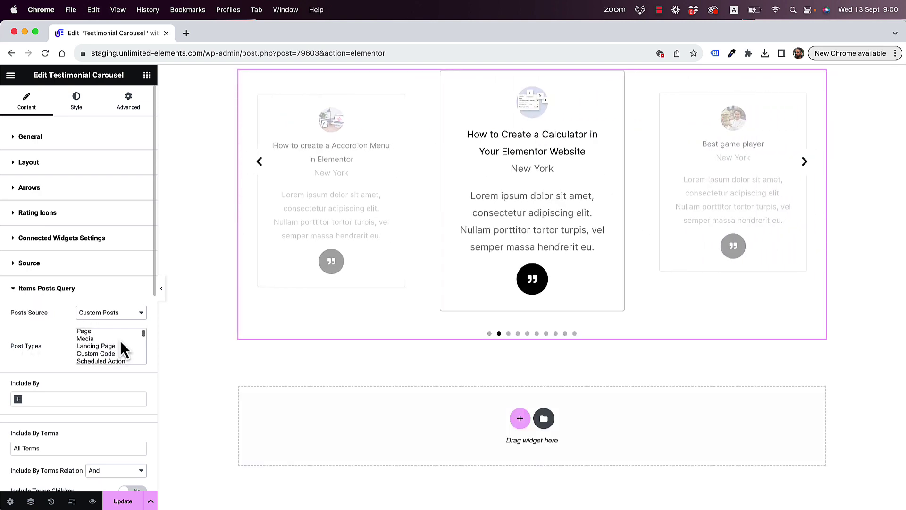
scroll(120, 341, "down", 5)
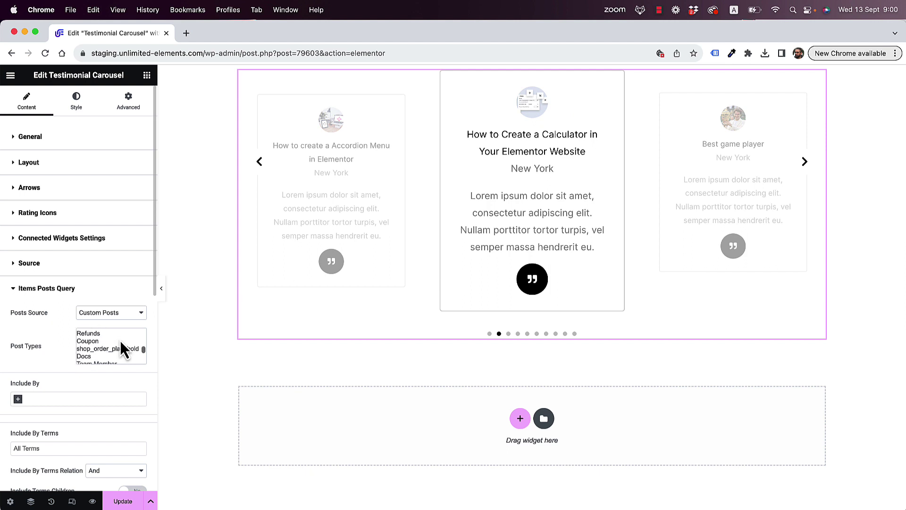
scroll(120, 338, "up", 1)
left_click(116, 338)
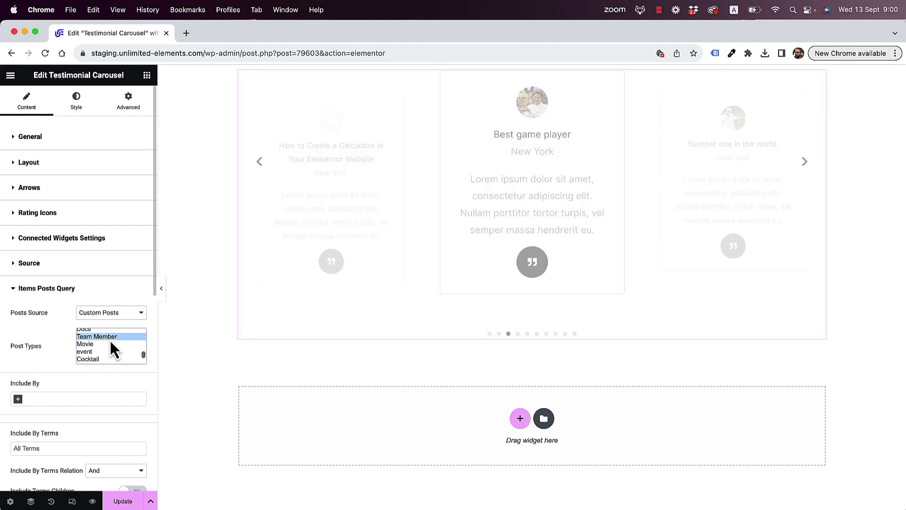
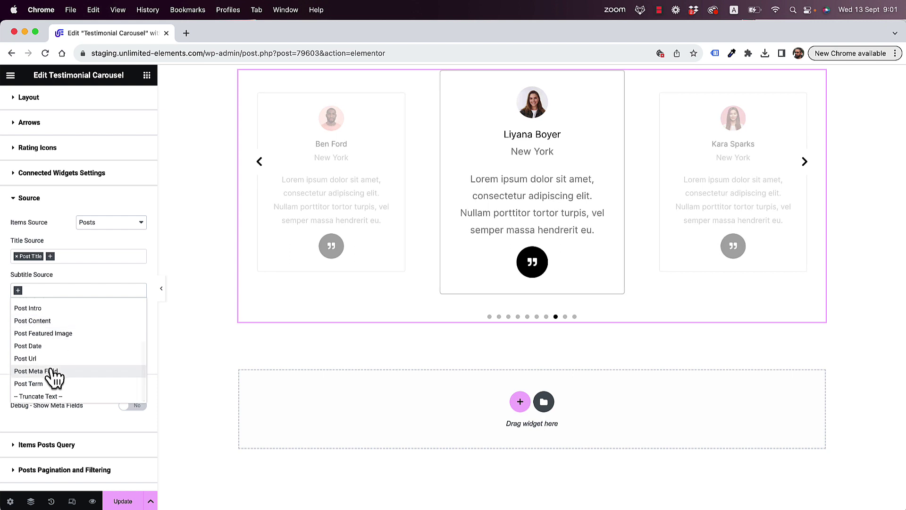
Set the subtitle source to Post Meta Field and temporarily show the debug meta fields to look up the available field names.
left_click(52, 371)
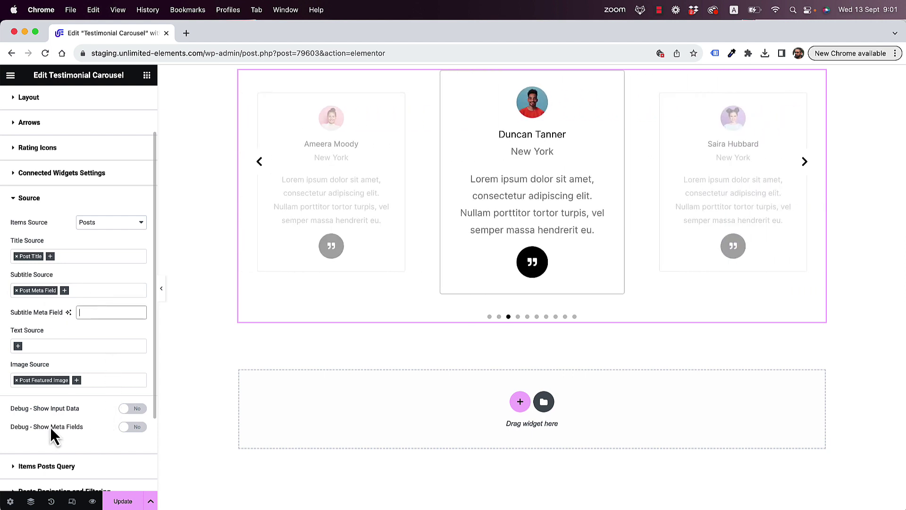
left_click(126, 428)
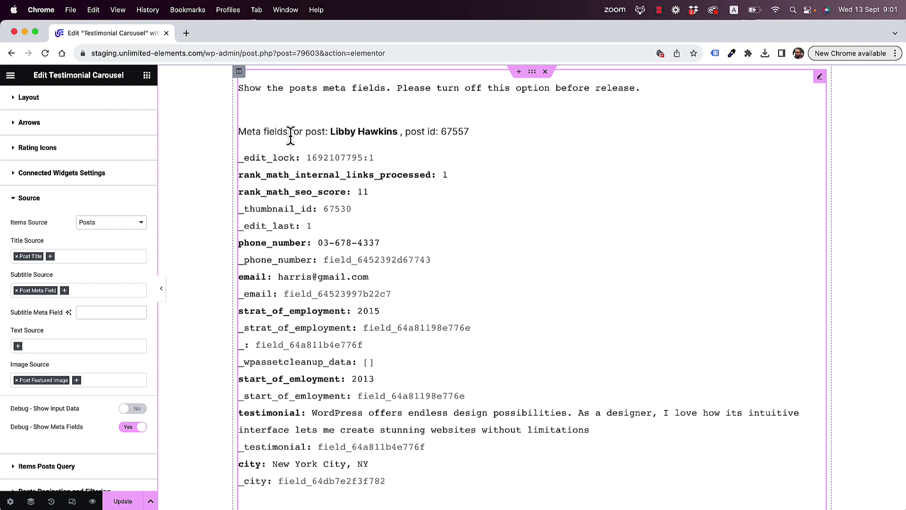
scroll(291, 135, "down", 3)
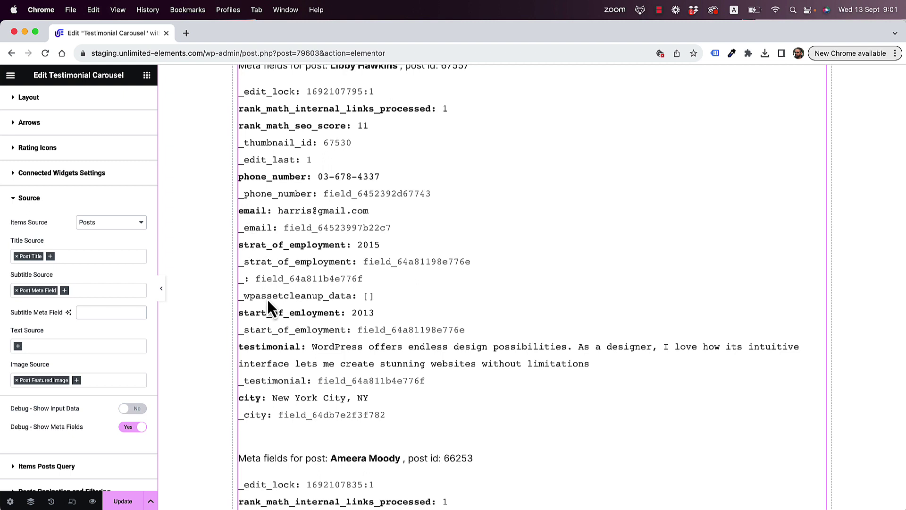
scroll(258, 319, "down", 1)
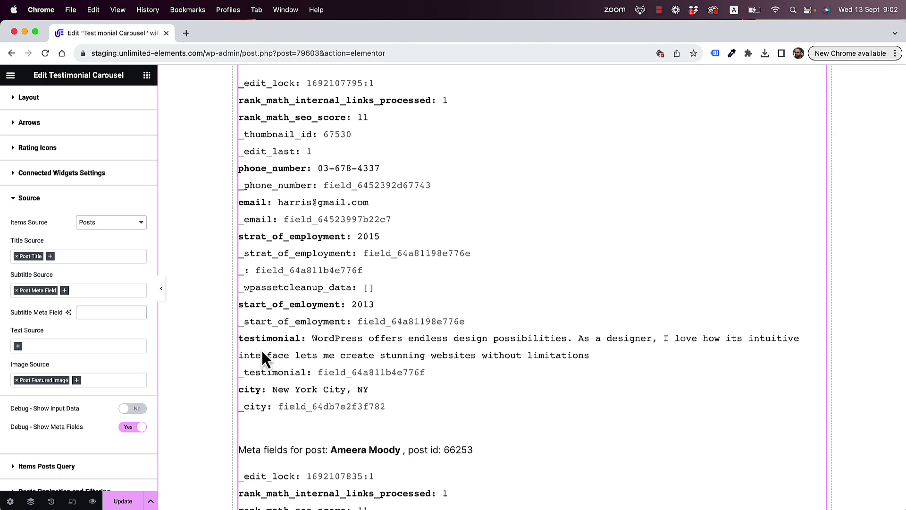
left_click(138, 427)
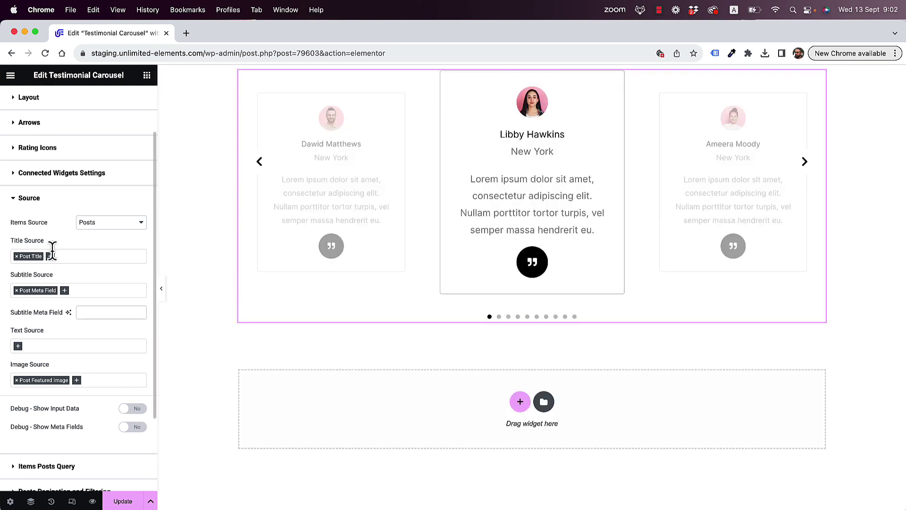
Set the subtitle meta field to city and advance through several slides to check the subtitles.
left_click(99, 312)
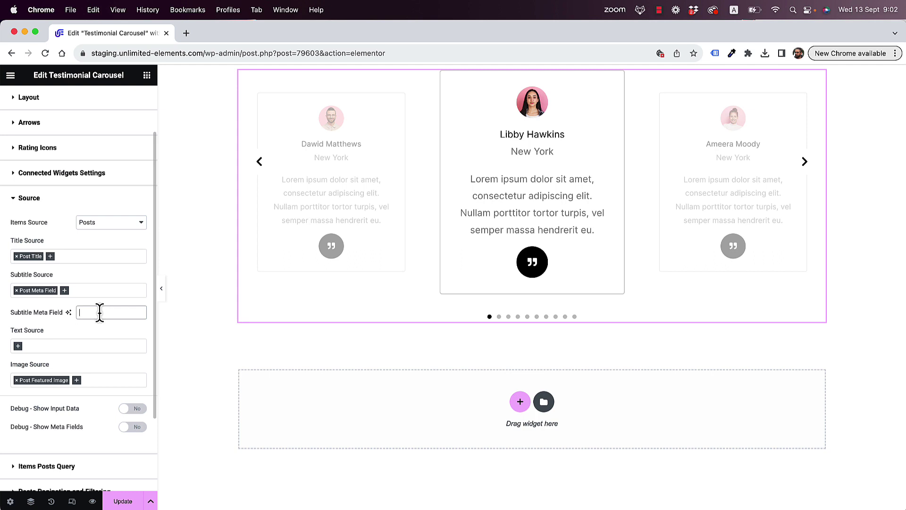
type("city")
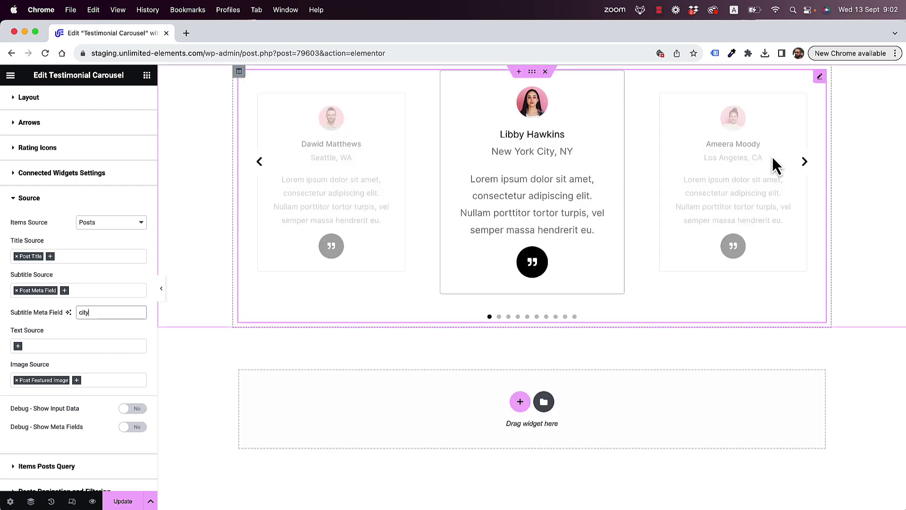
left_click(809, 165)
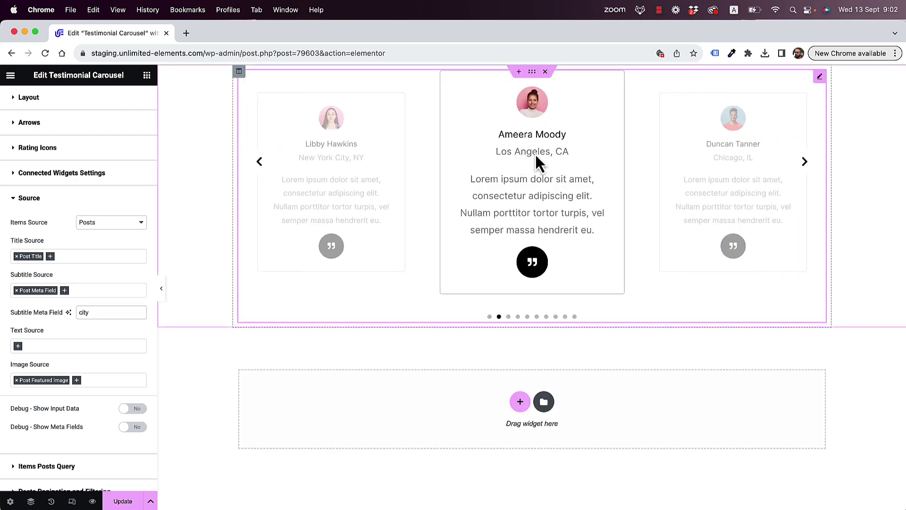
left_click(808, 165)
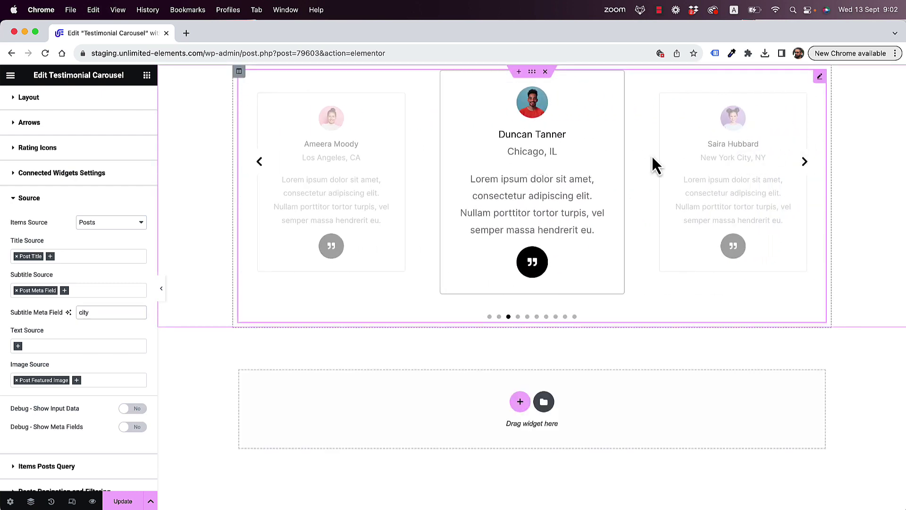
left_click(815, 171)
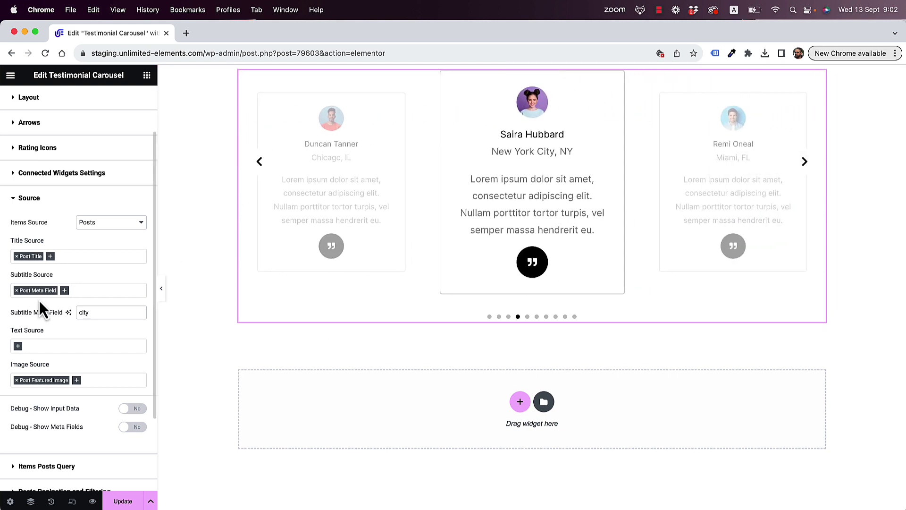
Set the testimonial text source to Post Meta Field.
left_click(56, 346)
scroll(64, 405, "down", 2)
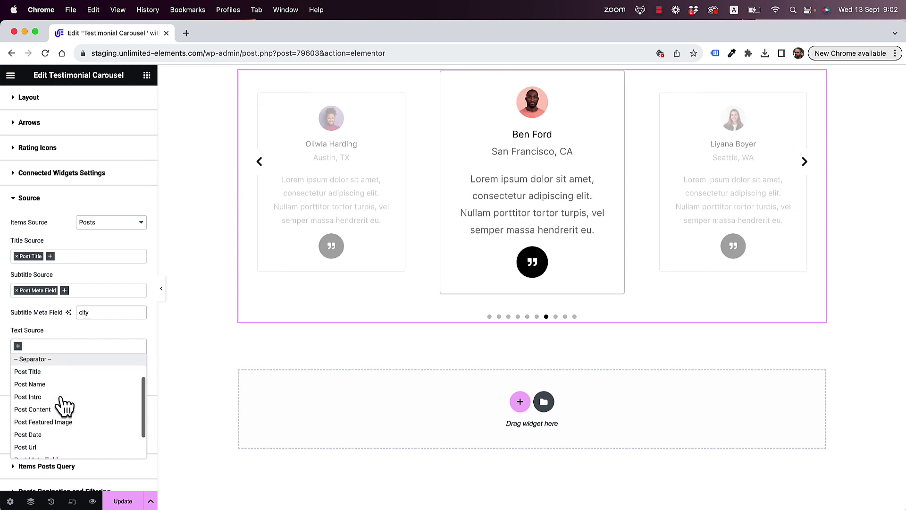
scroll(61, 404, "down", 3)
left_click(55, 440)
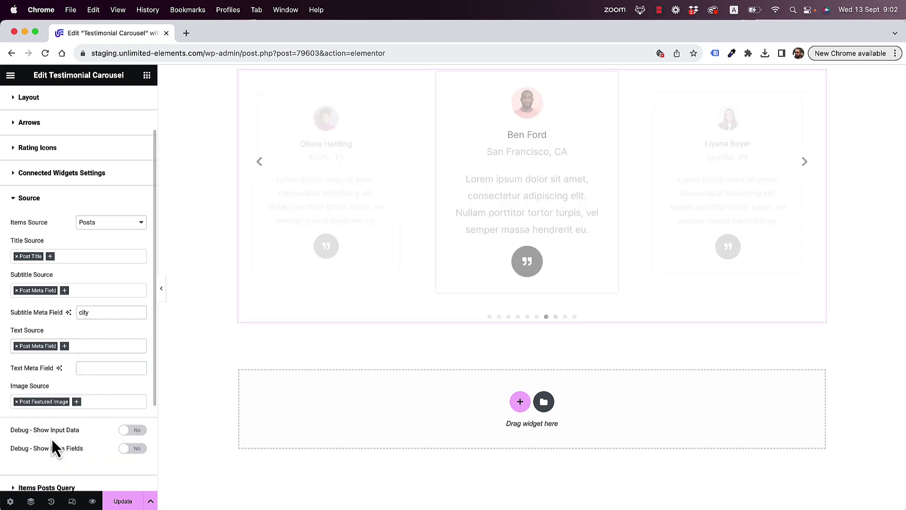
Set the text meta field to testimonial, correcting the spelling of the entry.
left_click(107, 368)
type("testi")
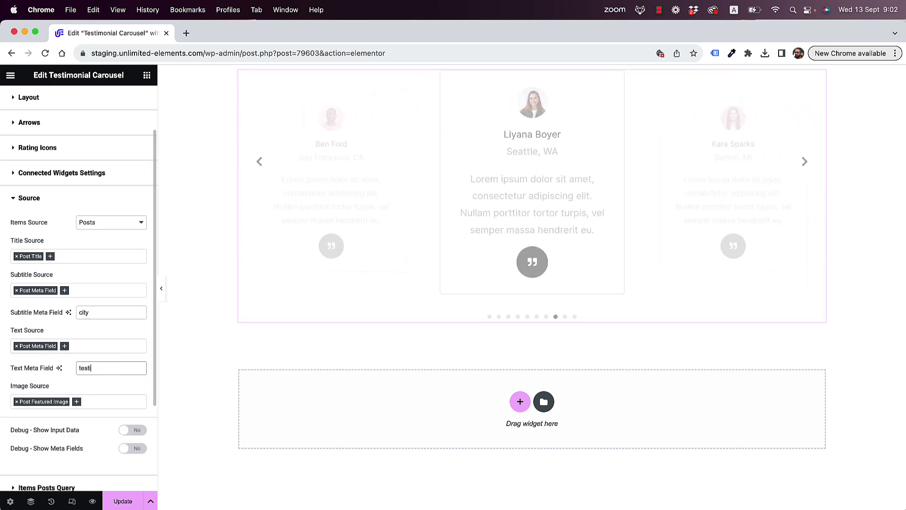
type("om")
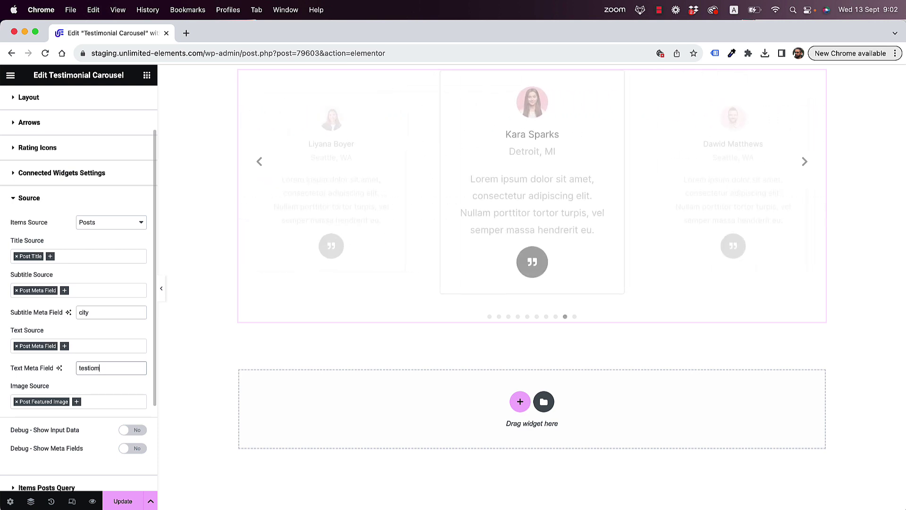
type("on")
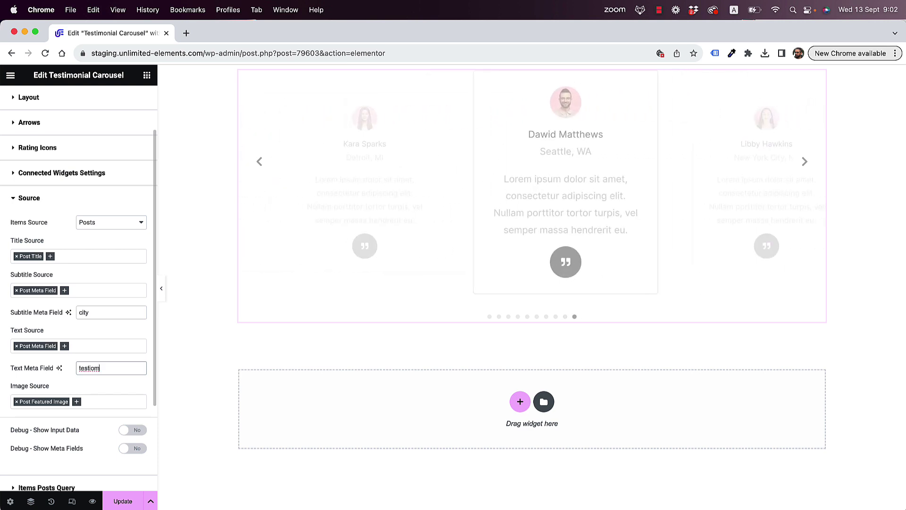
type("ial")
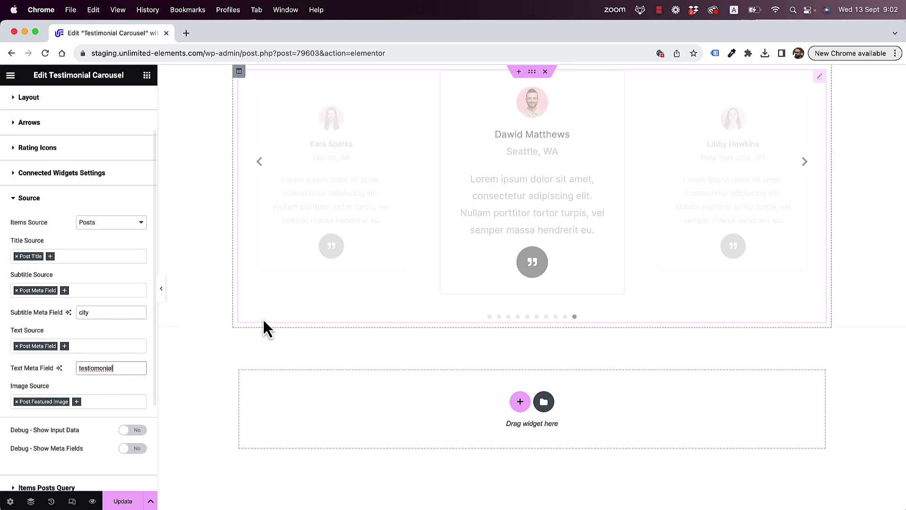
double_click(96, 369)
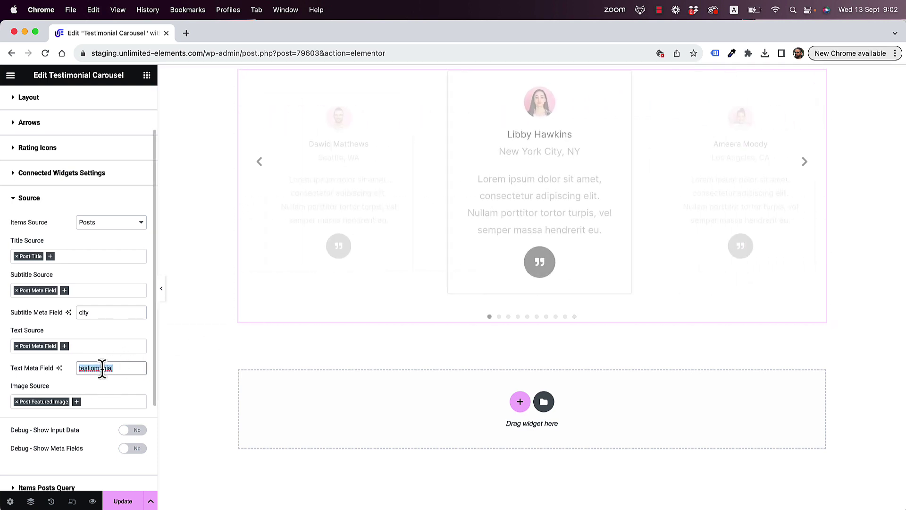
right_click(101, 368)
left_click(127, 338)
left_click(125, 346)
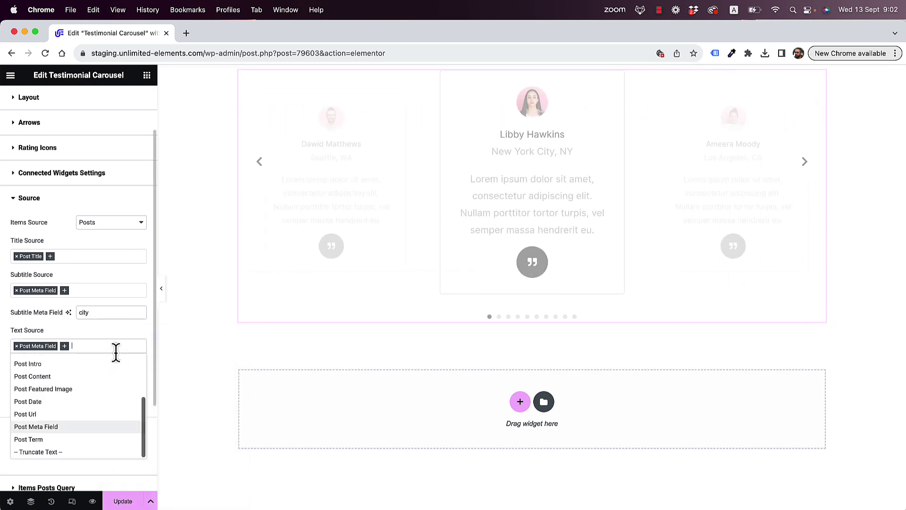
left_click(141, 330)
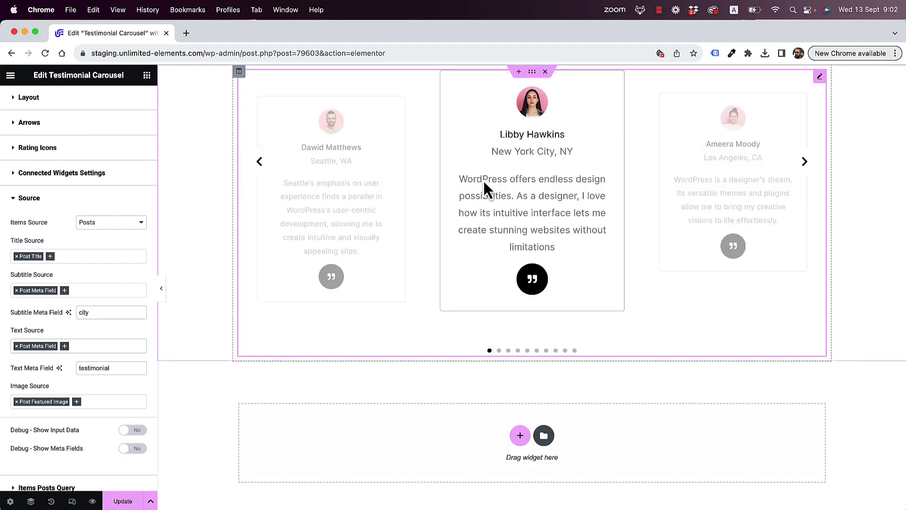
Advance through the carousel slides to check the testimonial text on each team member's card.
left_click(805, 162)
left_click(804, 163)
left_click(805, 163)
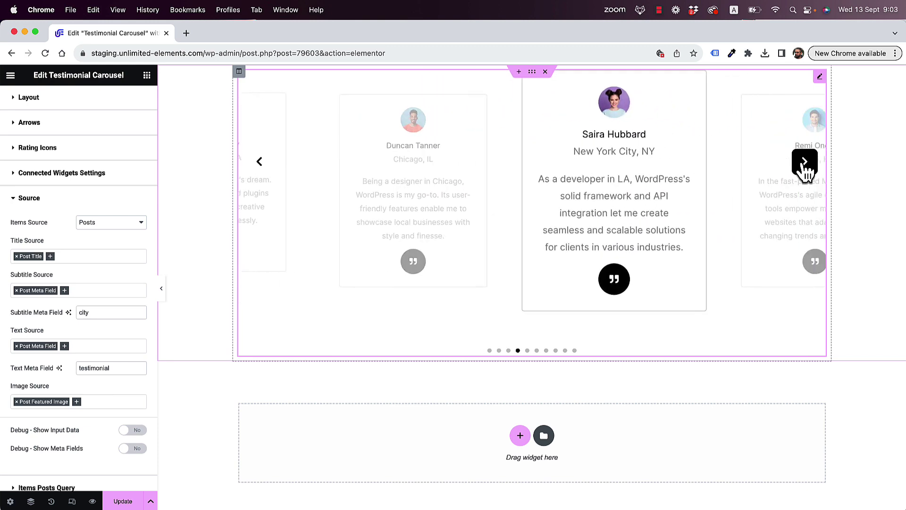
left_click(805, 163)
left_click(805, 163)
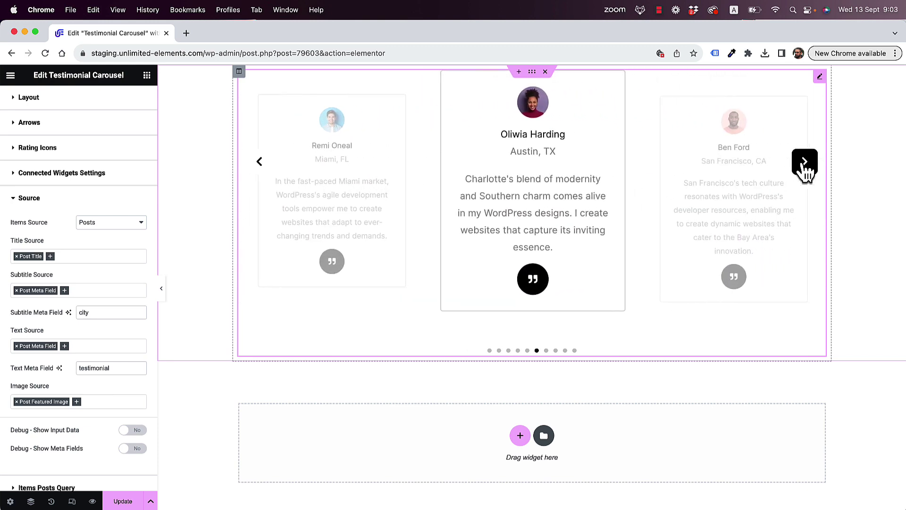
left_click(805, 162)
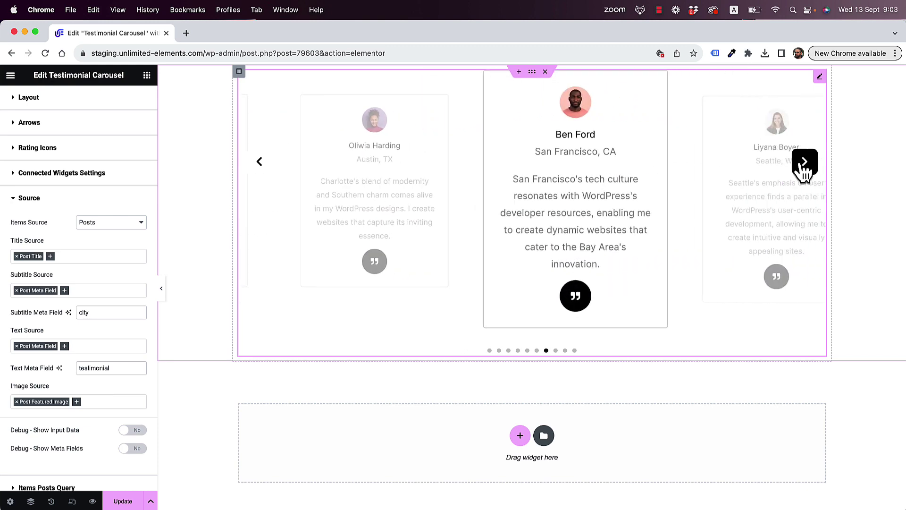
Enable the remote connection in the carousel's connected widgets settings.
left_click(25, 200)
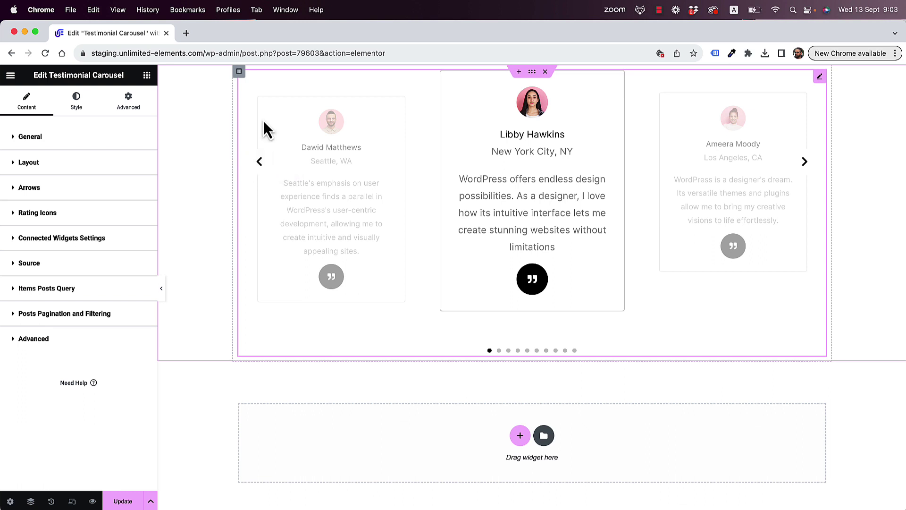
left_click(47, 241)
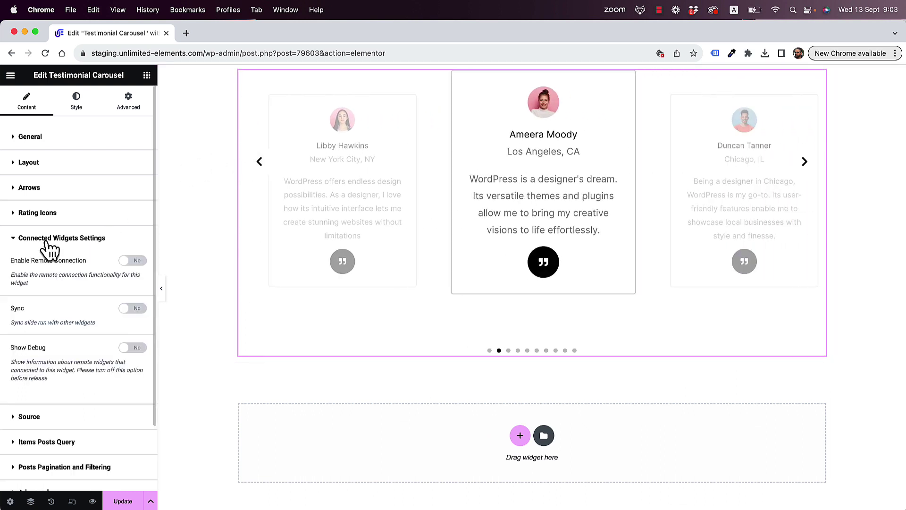
left_click(129, 261)
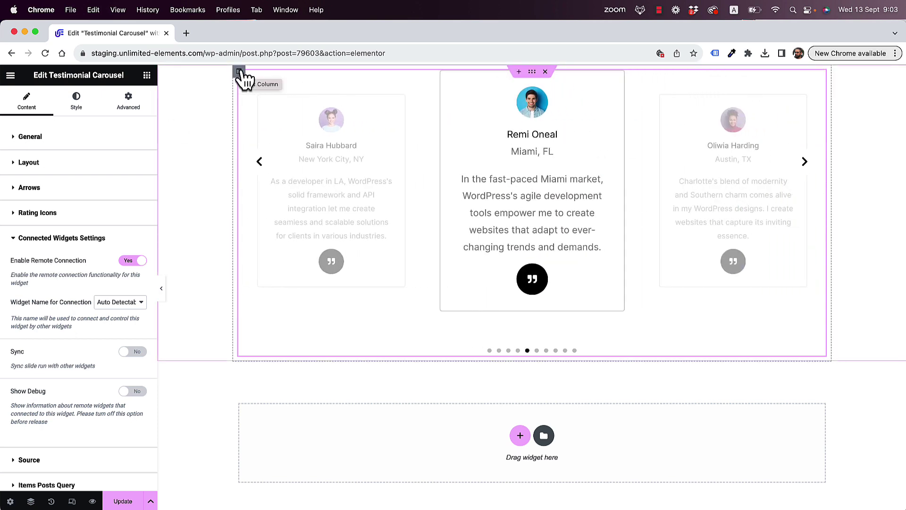
Add an empty column on the left side of the carousel and widen the carousel's column to about 75%.
right_click(239, 72)
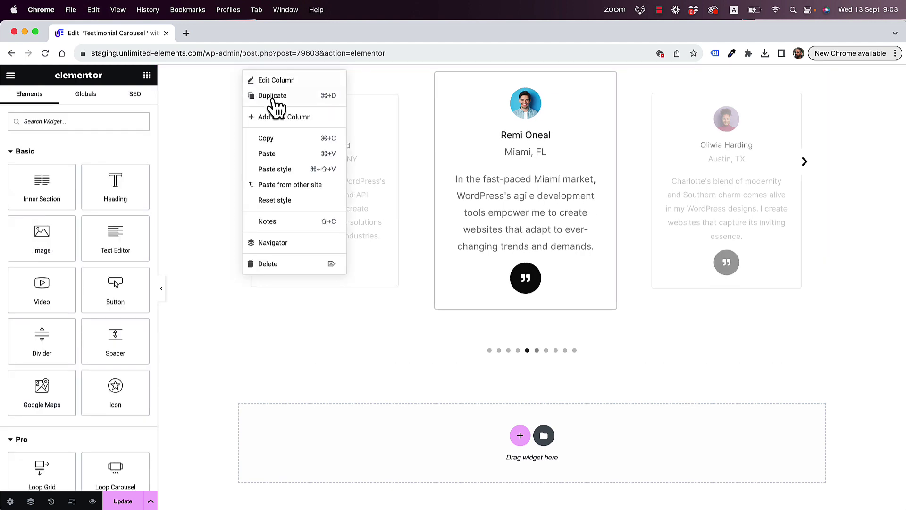
left_click(307, 119)
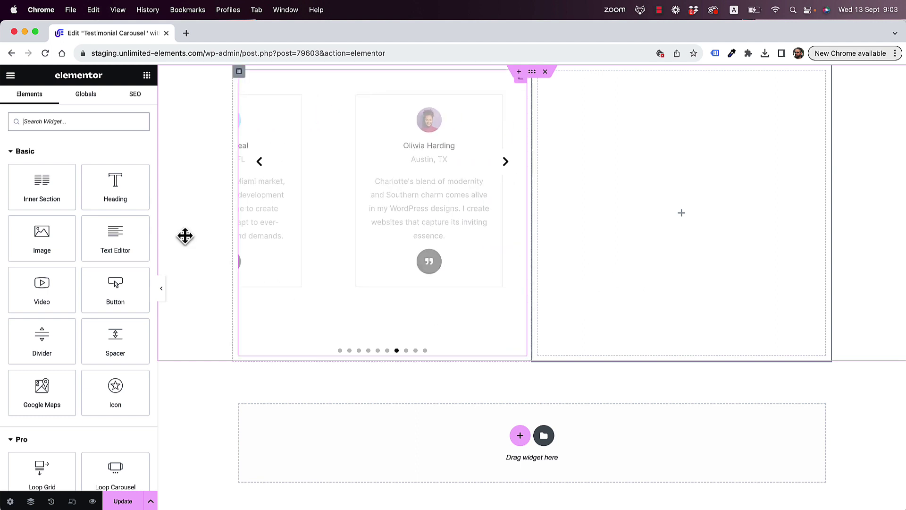
left_click_drag(240, 71, 754, 127)
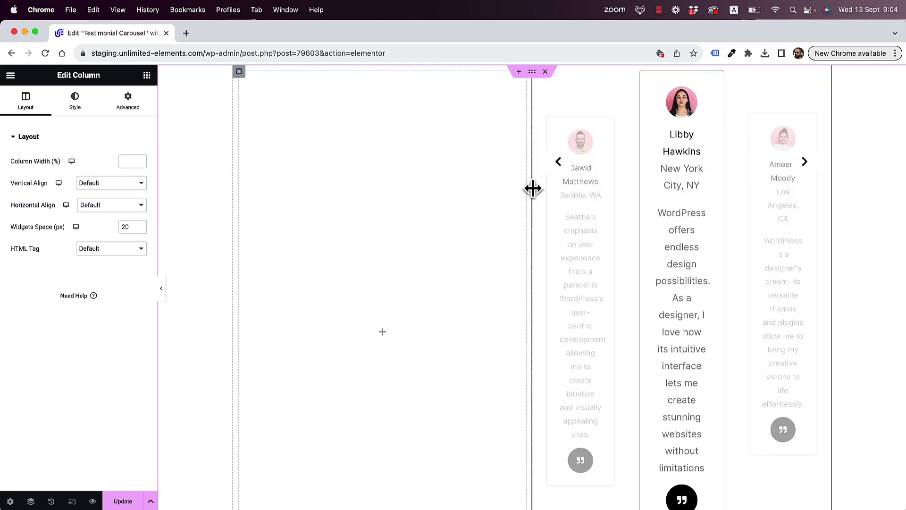
left_click_drag(533, 189, 384, 191)
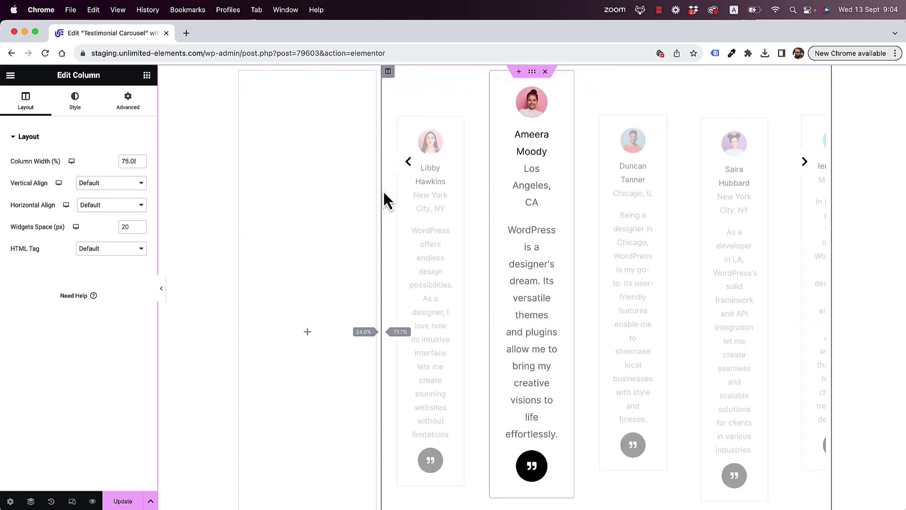
Turn off the carousel's Make 3D and Center options and set its number of items to 2.
left_click(558, 200)
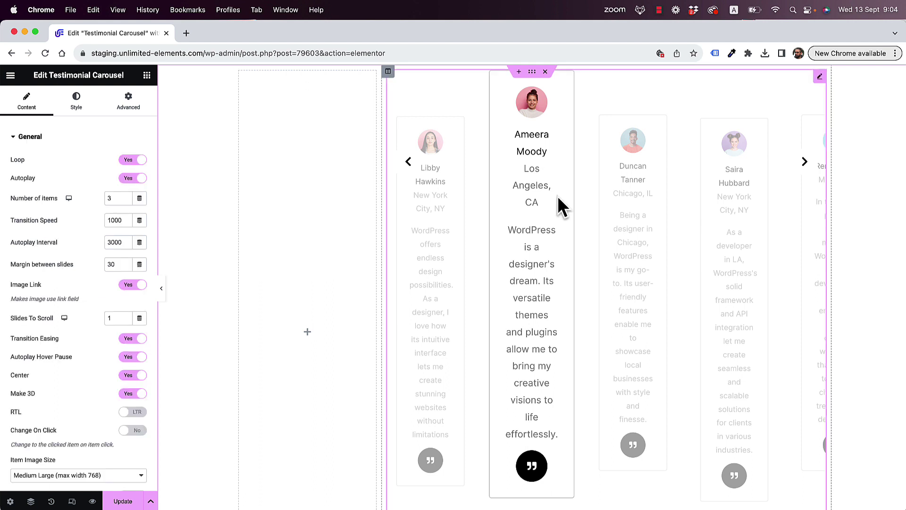
left_click(135, 393)
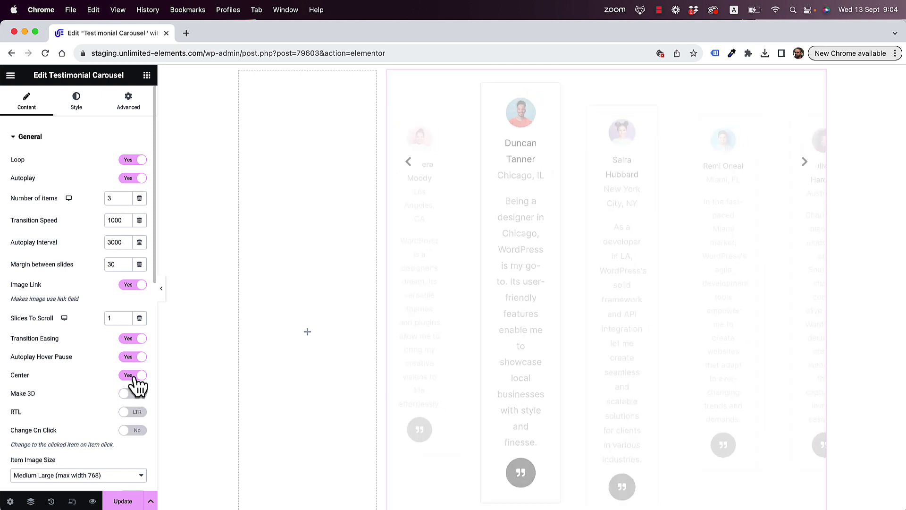
left_click(136, 375)
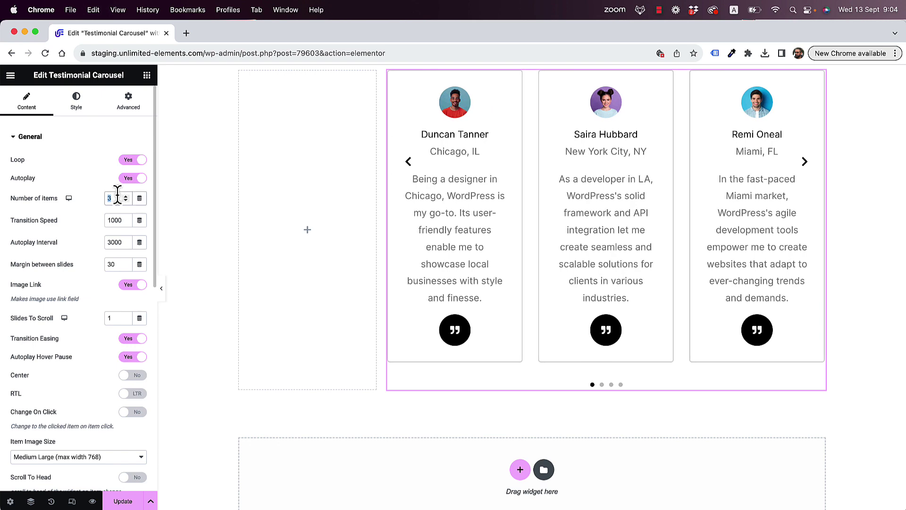
type("2")
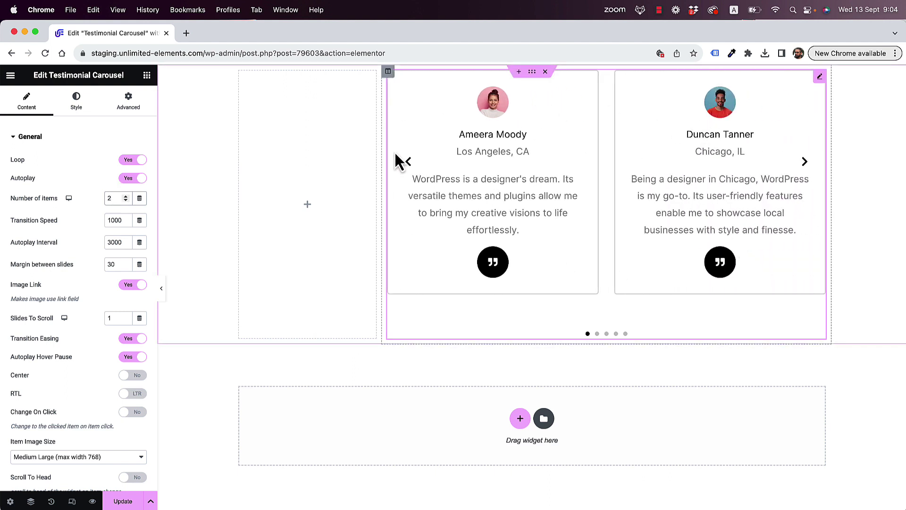
Find the Remote Arrows widget and add it to the empty column beside the carousel.
left_click(147, 76)
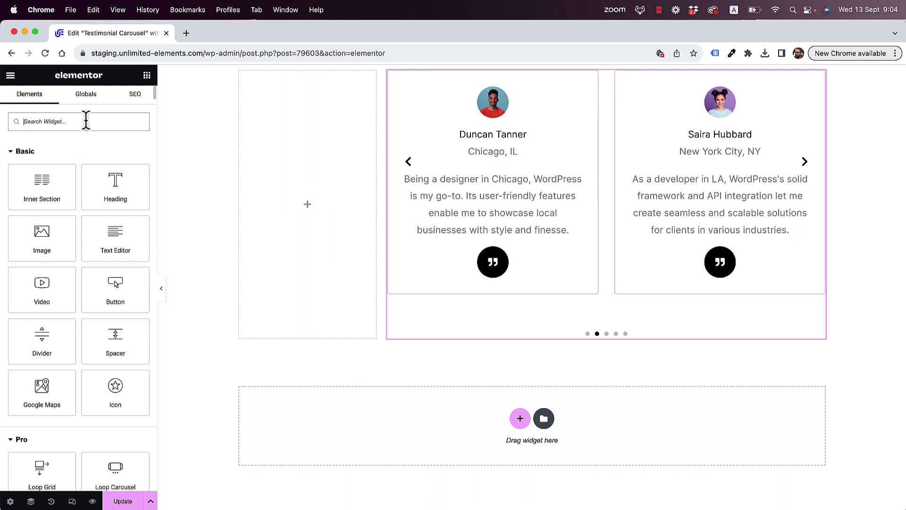
type("remote")
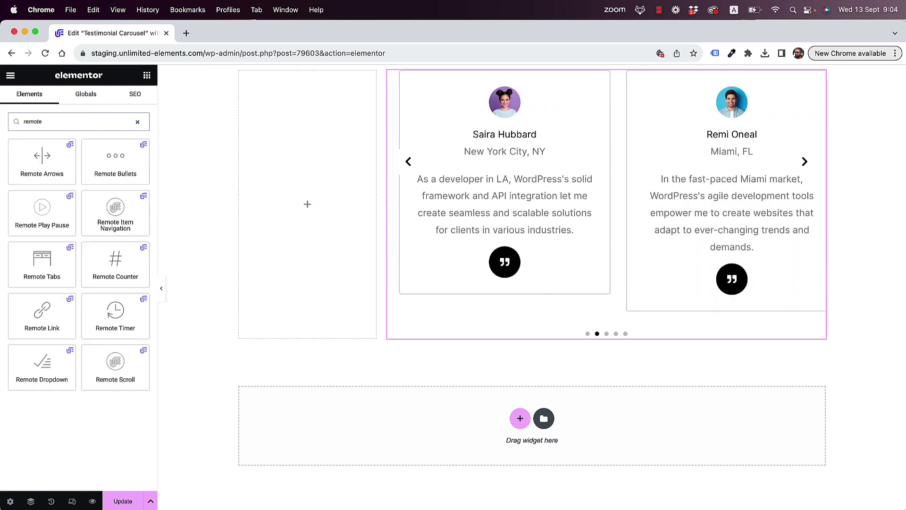
type(" arr")
left_click_drag(65, 155, 313, 181)
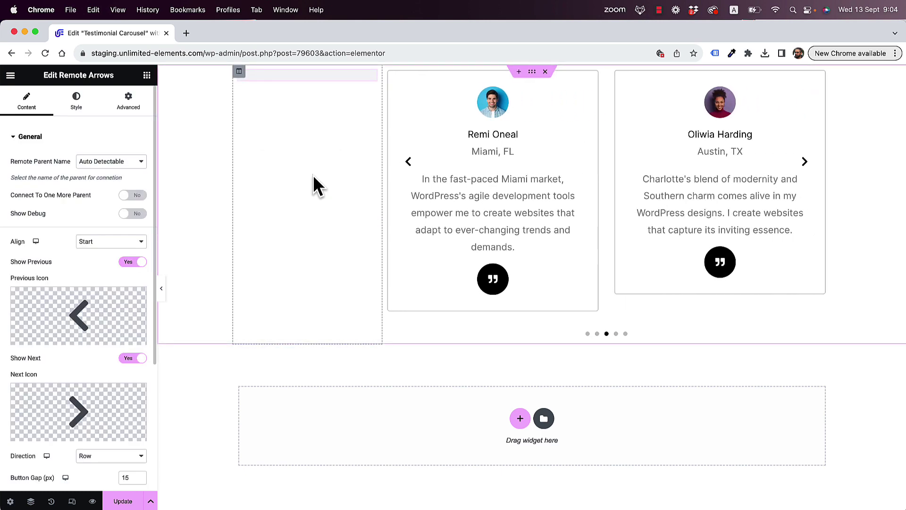
Test the remote arrows by moving the carousel forward and backward several times.
left_click(285, 83)
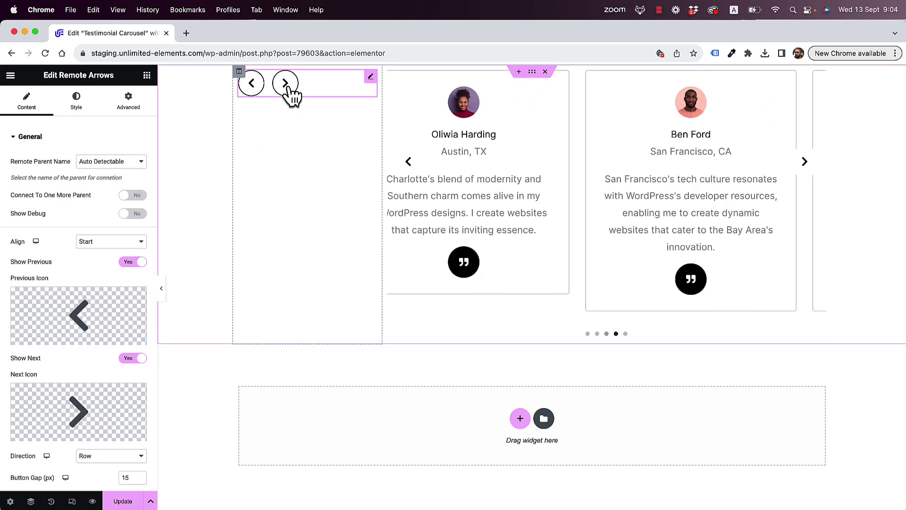
left_click(285, 83)
left_click(252, 84)
left_click(253, 84)
left_click(253, 84)
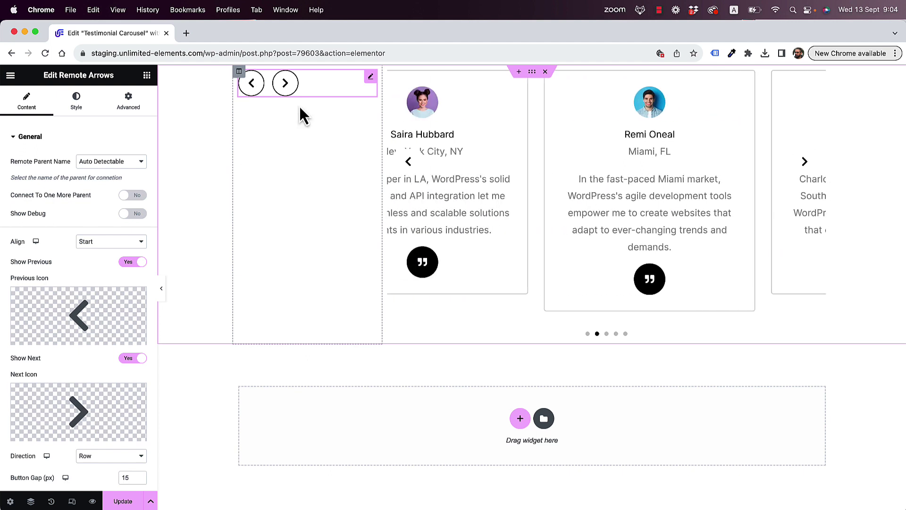
left_click(286, 84)
left_click(252, 84)
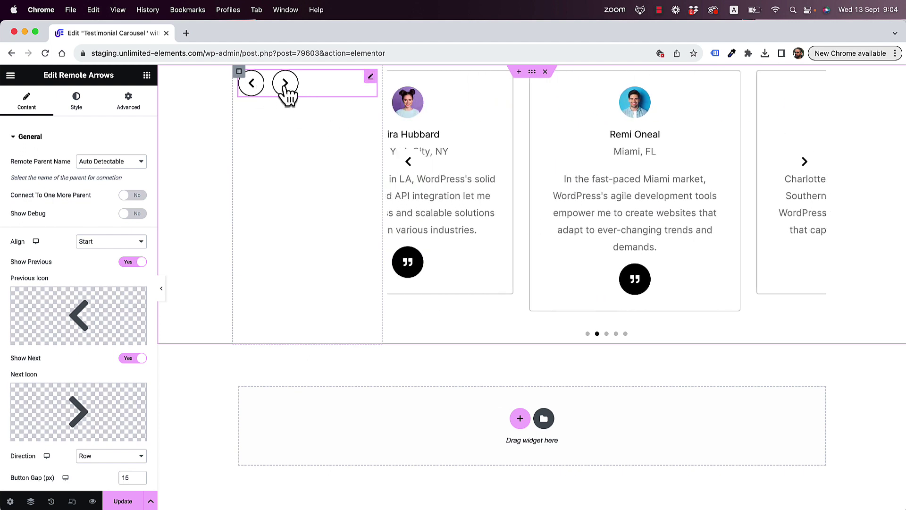
left_click(287, 84)
left_click(253, 84)
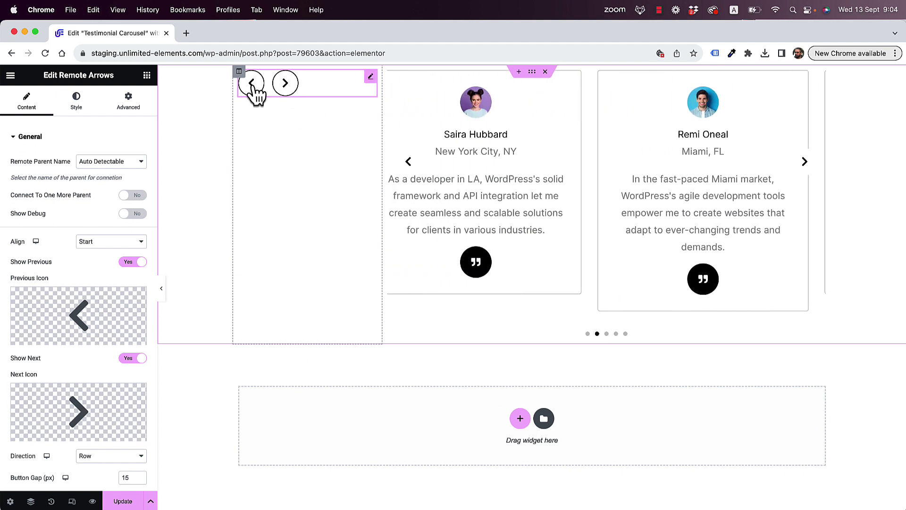
Set Show Arrows to No in the testimonial carousel's layout settings.
left_click(508, 117)
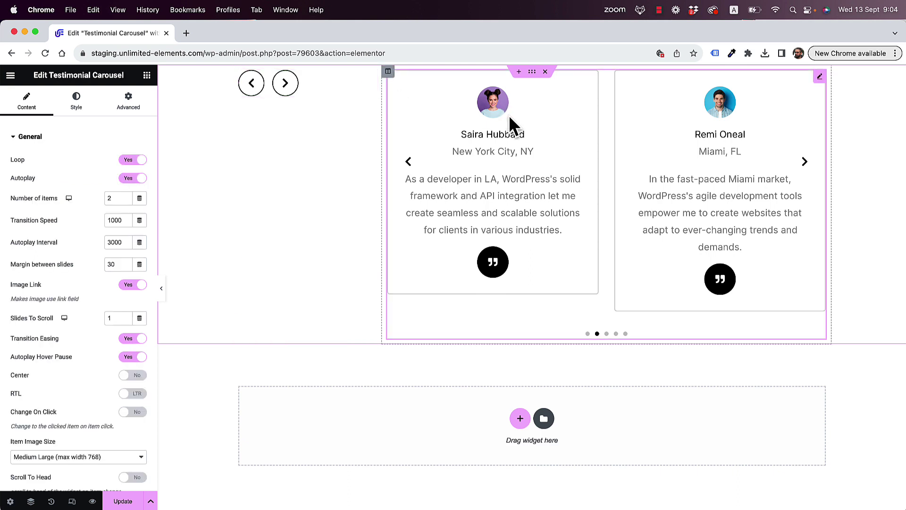
left_click(17, 137)
left_click(39, 163)
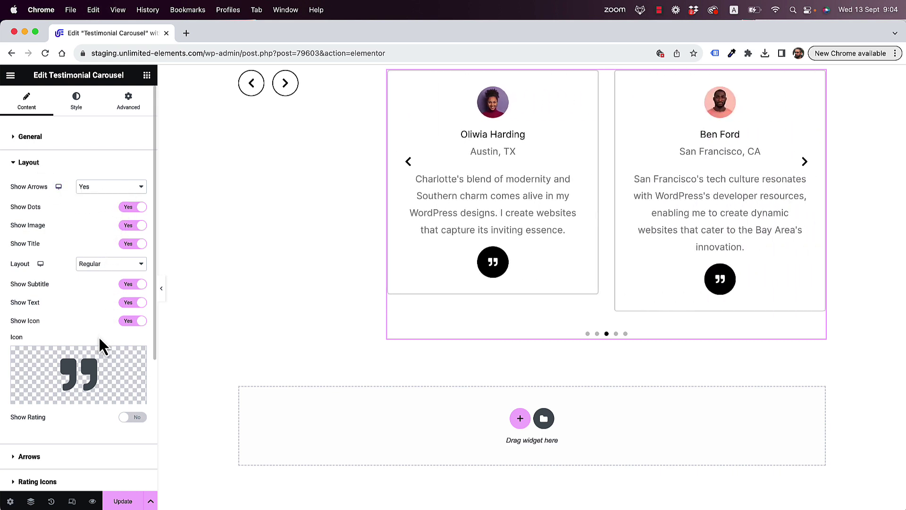
left_click(97, 187)
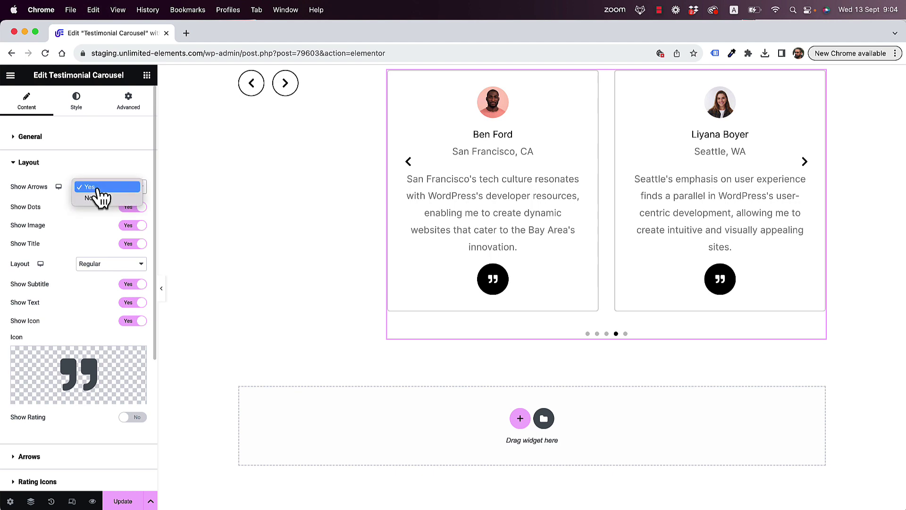
left_click(106, 200)
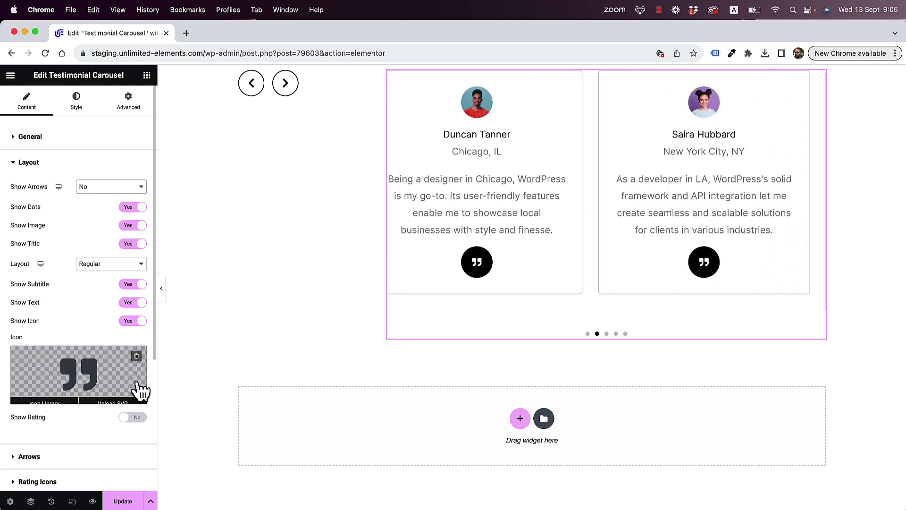
Show the rating instead of the quote icon on the testimonial cards and set their layout to Reverse.
left_click(136, 420)
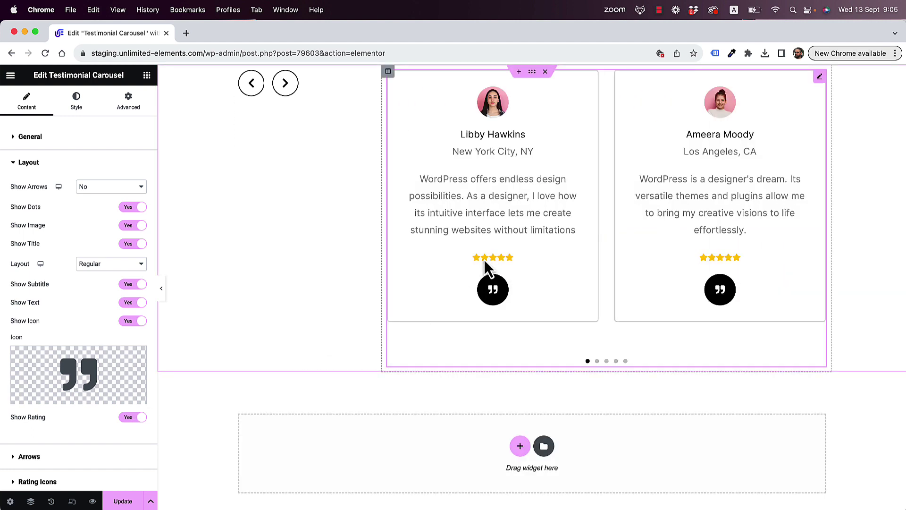
left_click(134, 321)
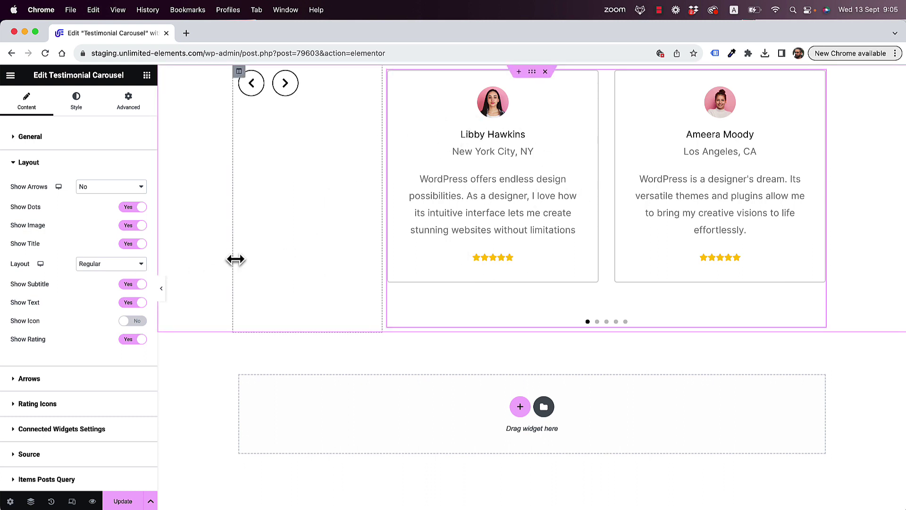
left_click(115, 265)
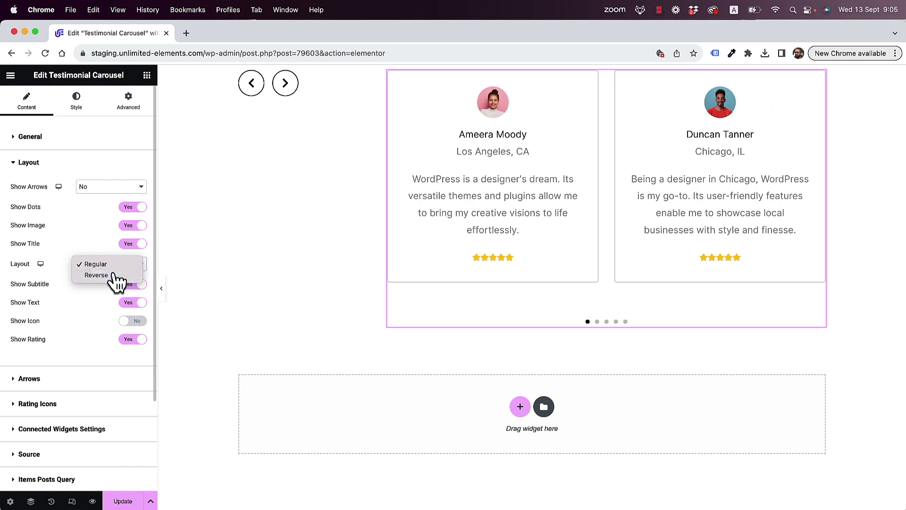
left_click(115, 276)
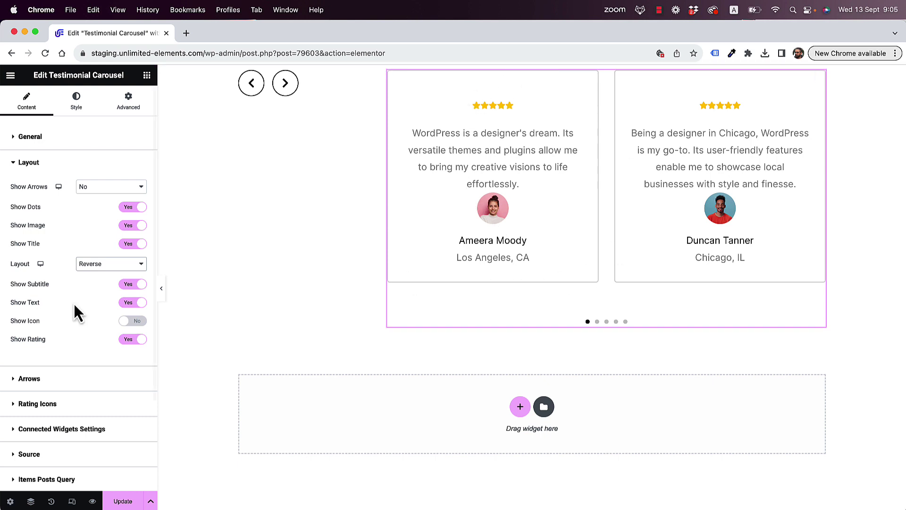
Set the carousel's Credentials Spacing style to 20.
left_click(78, 101)
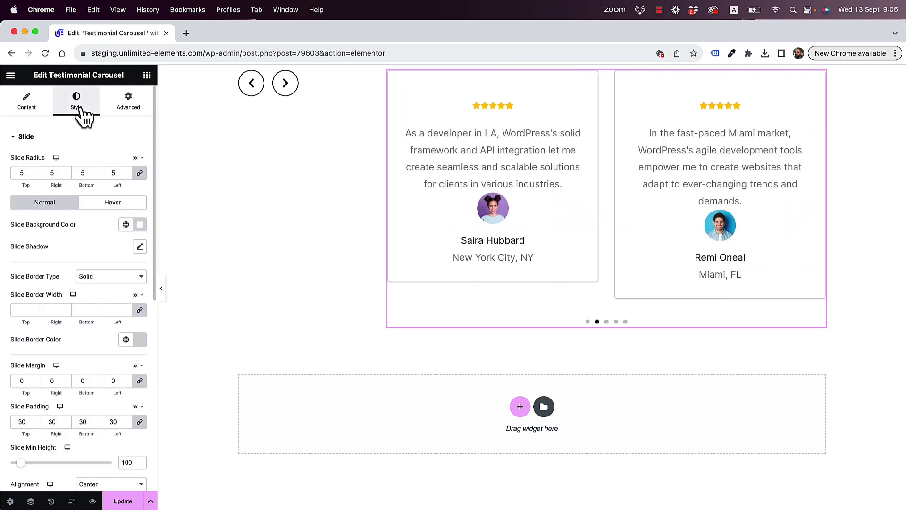
left_click(34, 136)
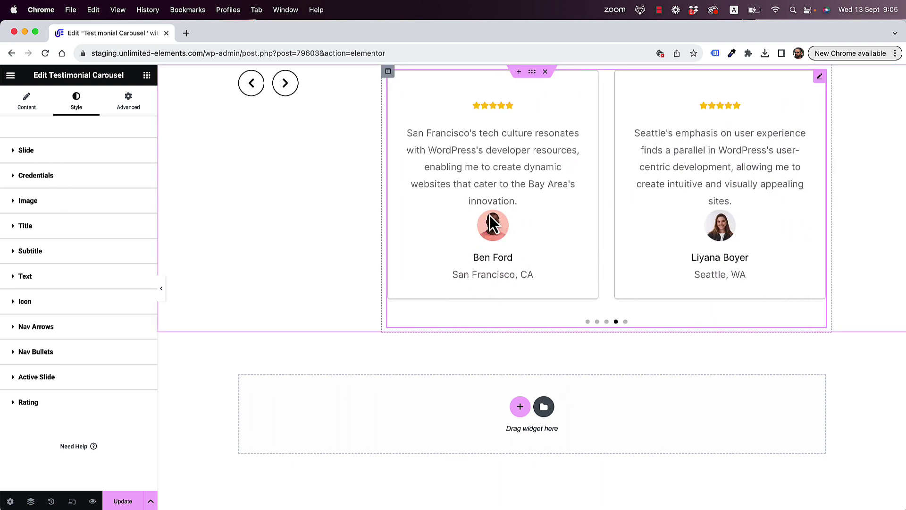
left_click(90, 180)
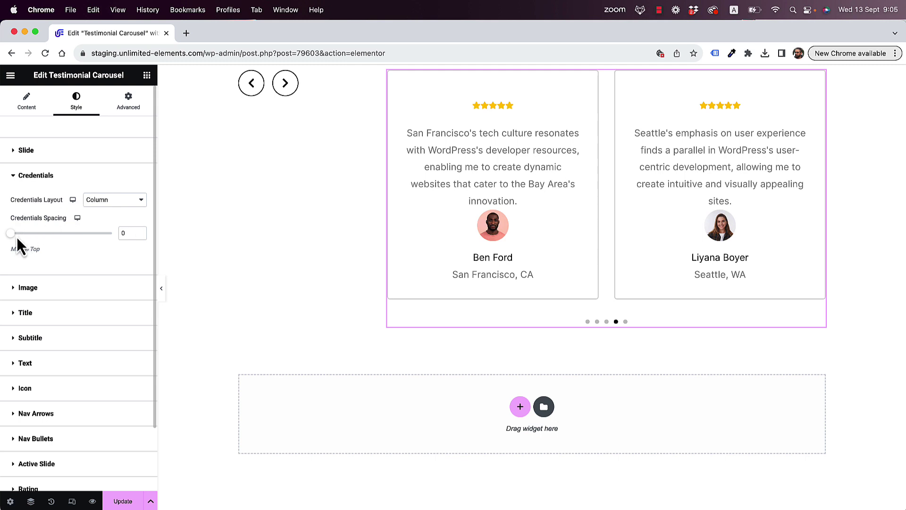
mouse_move(16, 237)
left_mouse_down()
mouse_move(40, 236)
mouse_move(32, 236)
left_mouse_up()
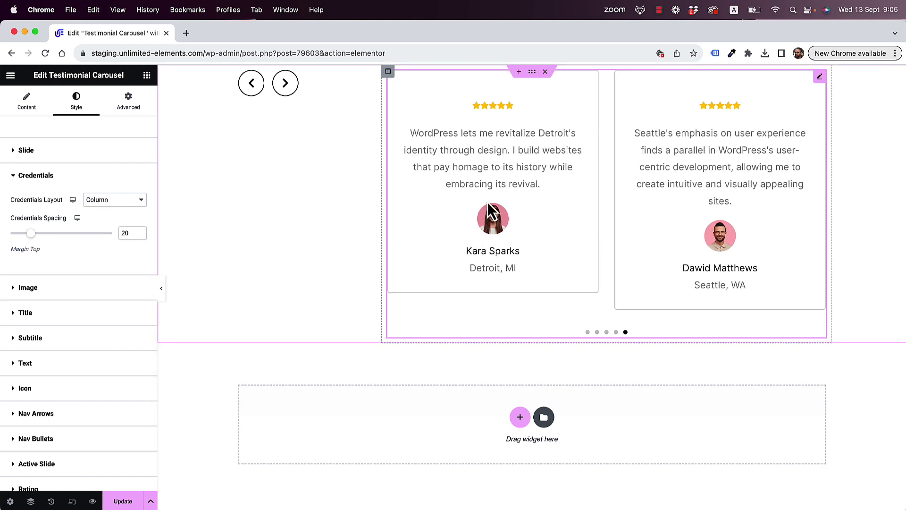
Try the Row option for the Credentials Layout, and switch it back to Column.
left_click(132, 202)
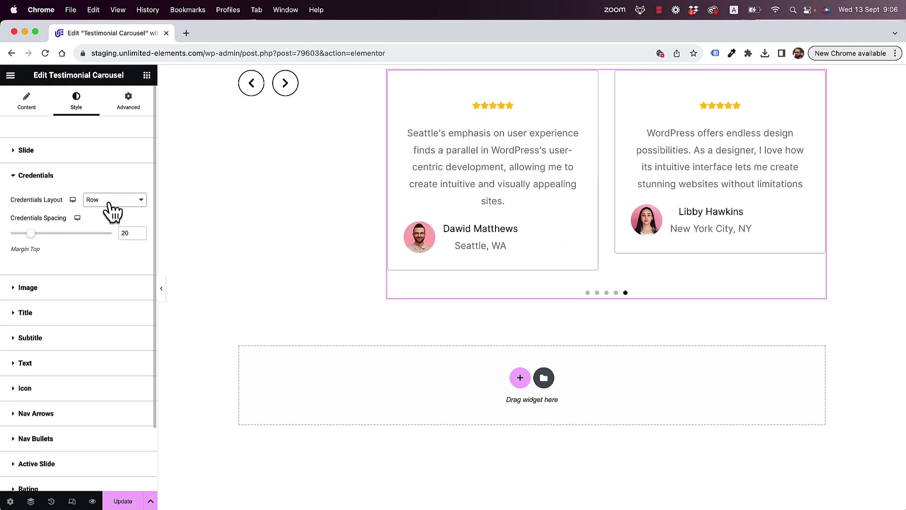
left_click(110, 204)
left_click(109, 179)
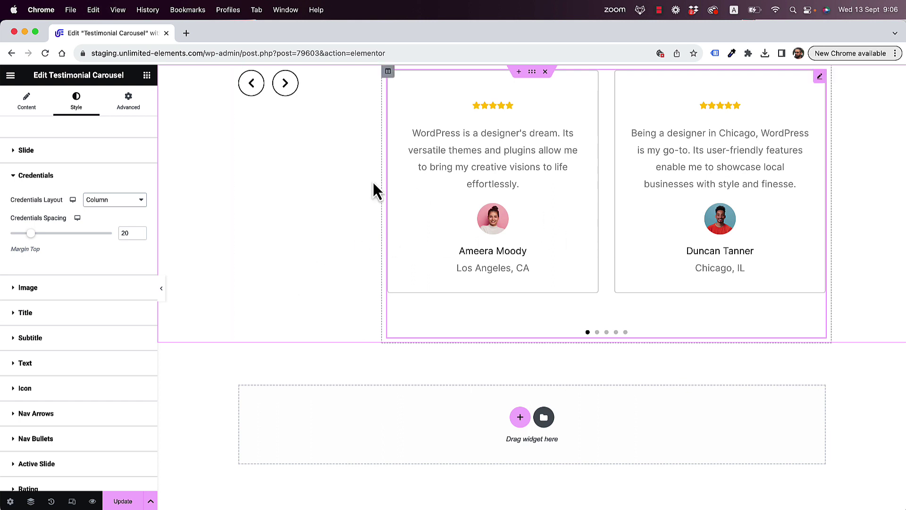
Turn off Show Dots in the testimonial carousel's layout settings.
left_click(27, 107)
left_click(34, 142)
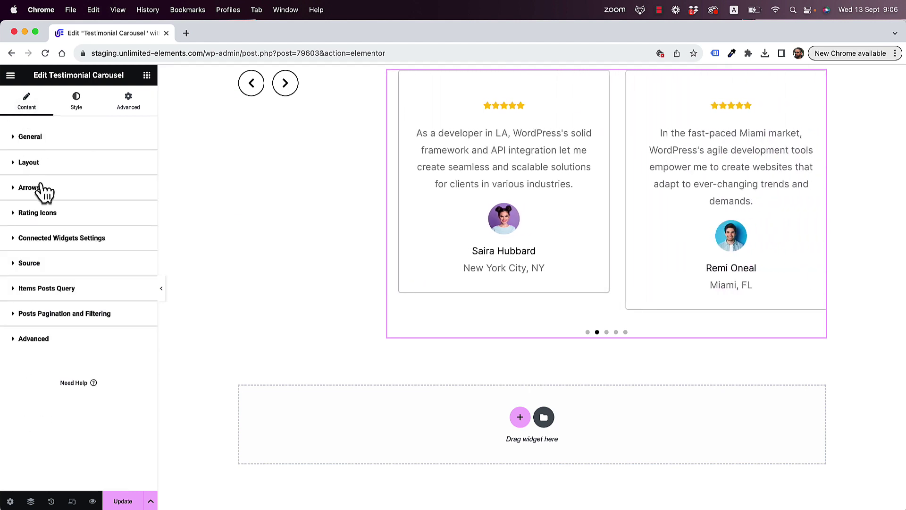
left_click(27, 167)
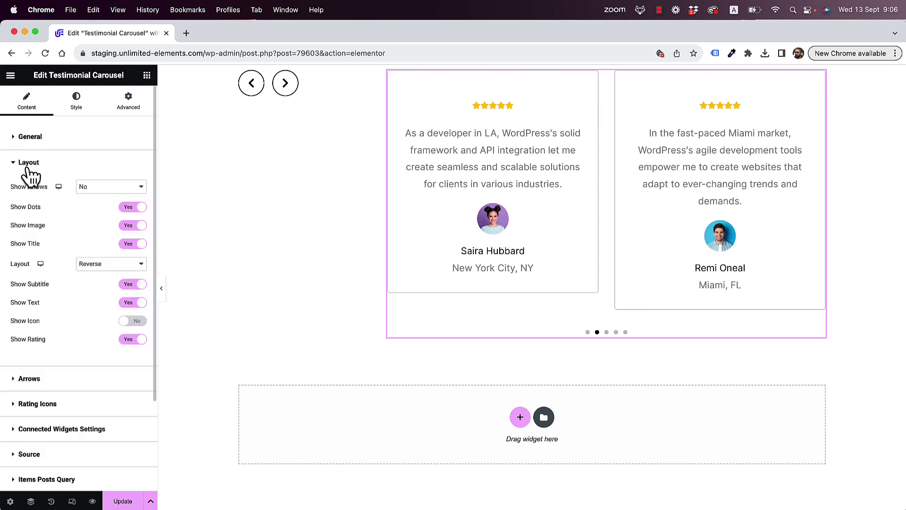
left_click(136, 208)
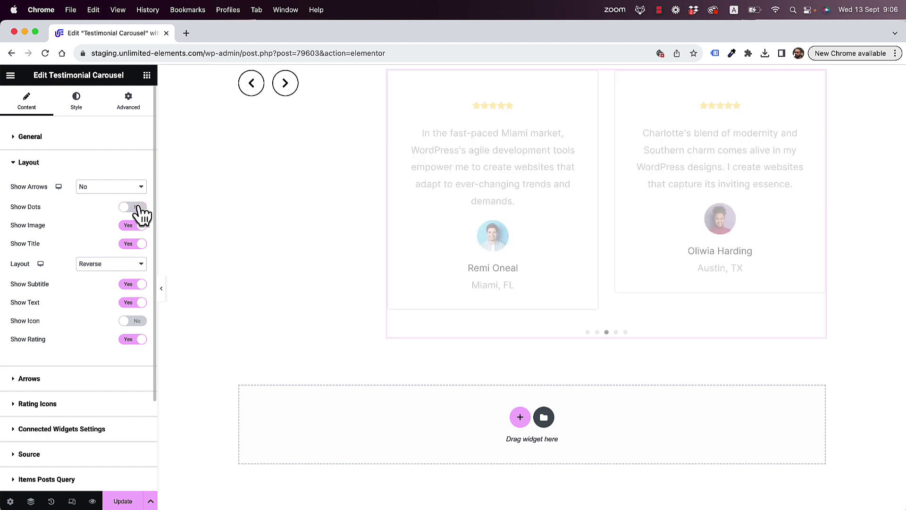
Add a Remote Bullets widget directly below the carousel and set its Justify option to Center.
left_click(147, 76)
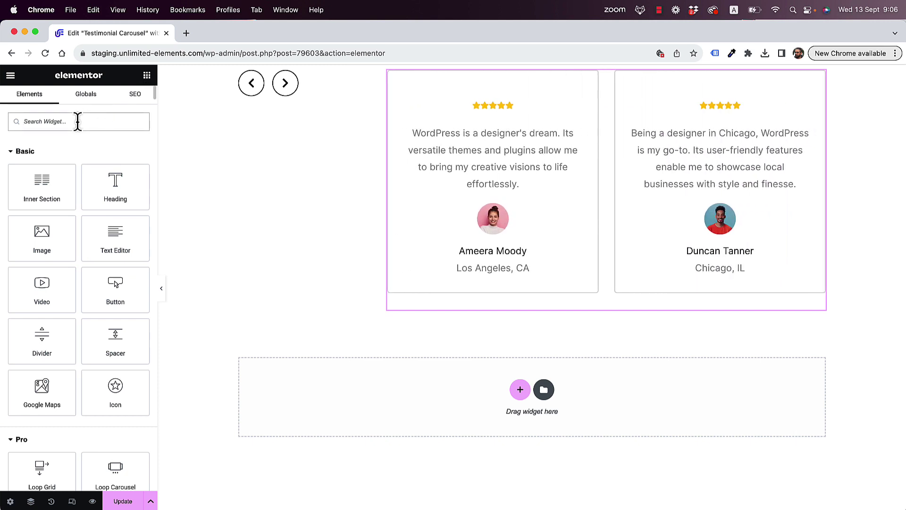
type("remote bull")
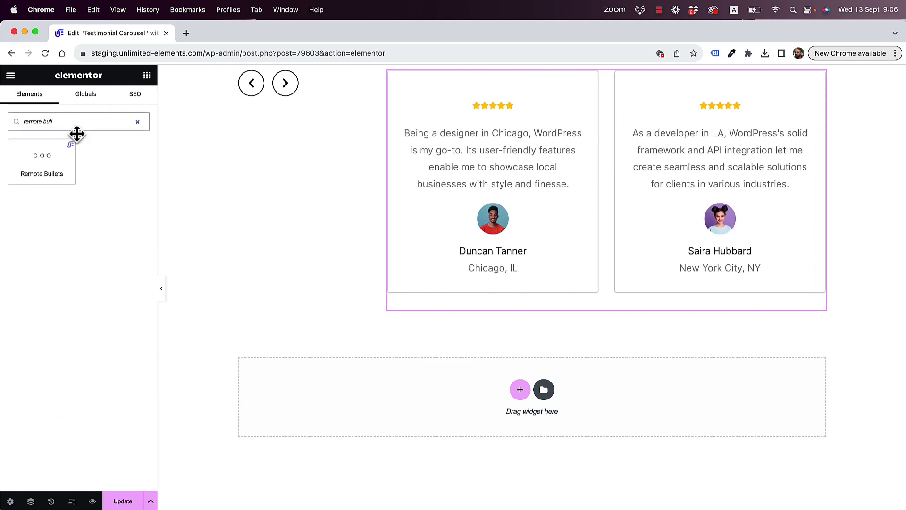
left_click_drag(77, 134, 633, 281)
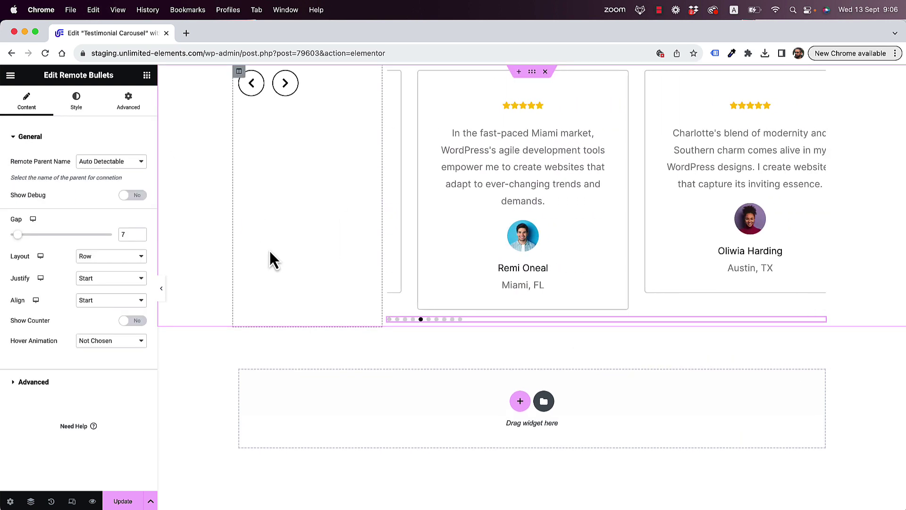
left_click(100, 282)
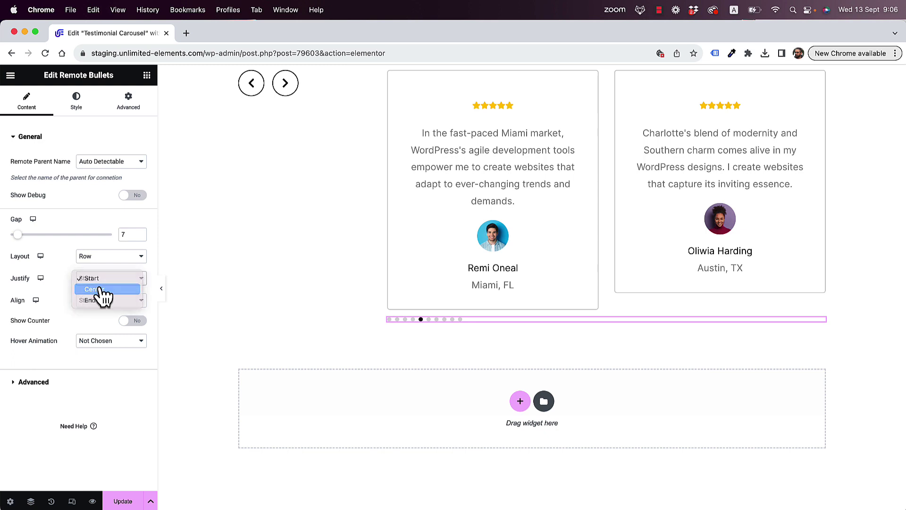
left_click(101, 286)
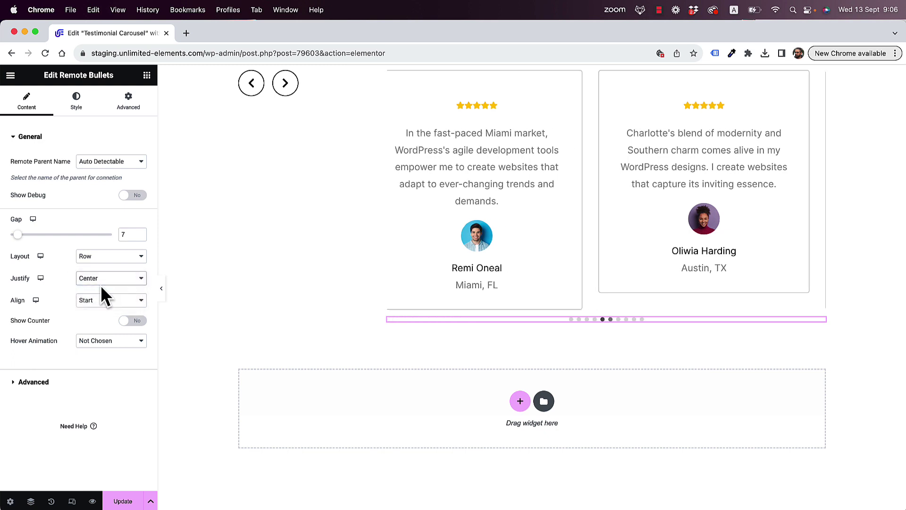
Set the Active Width of the remote bullets' active bullet to 30.
left_click(77, 101)
left_click(60, 337)
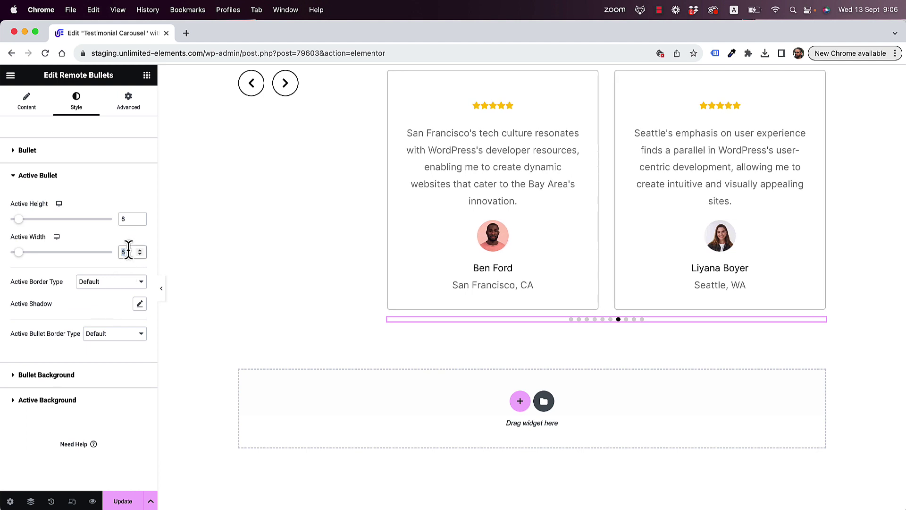
type("30")
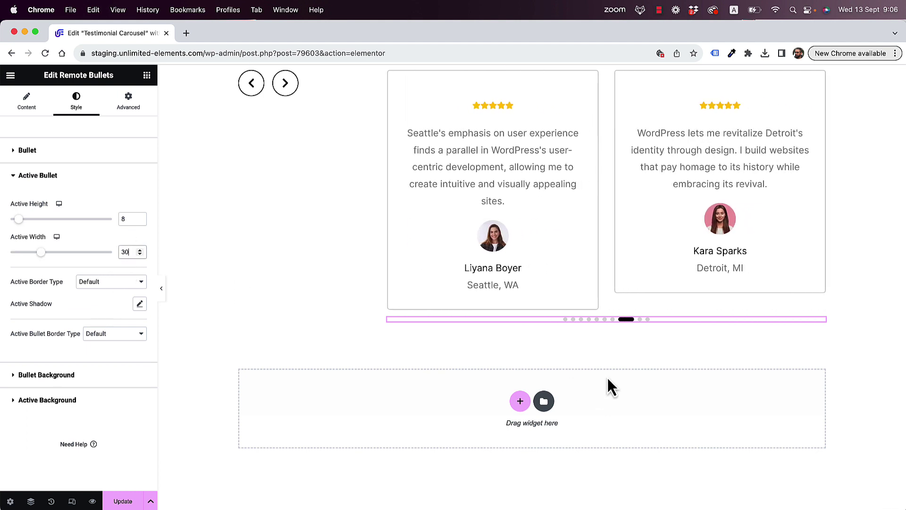
Test the remote bullets by jumping to several earlier slides in the carousel.
left_click(613, 320)
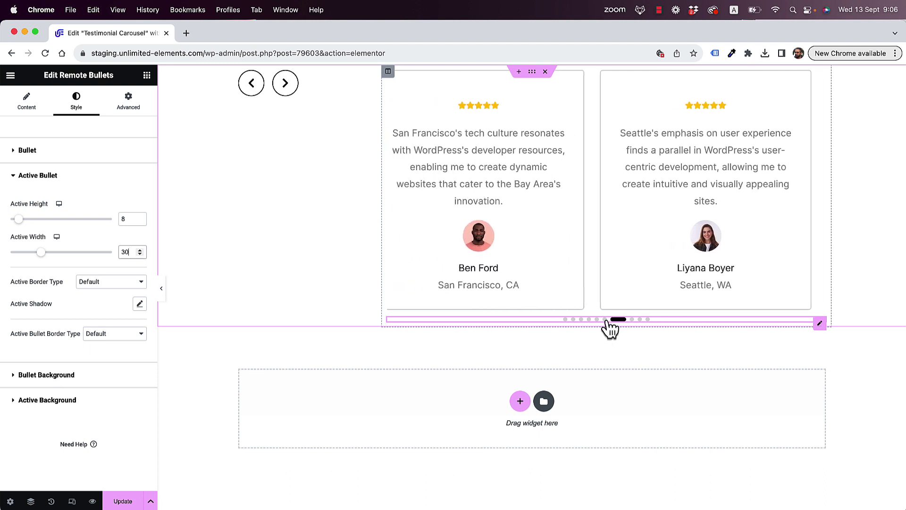
left_click(604, 320)
left_click(588, 321)
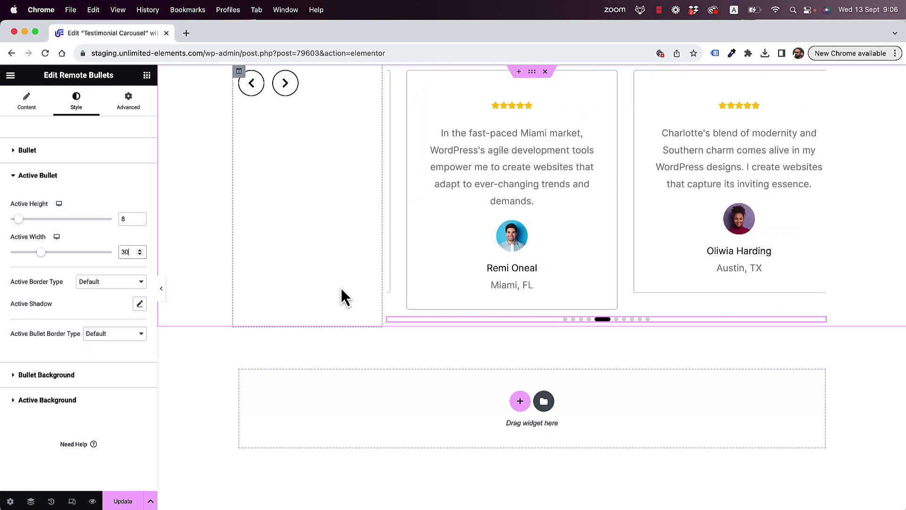
Add a Heading widget above the remote arrows in the column beside the carousel.
left_click(147, 75)
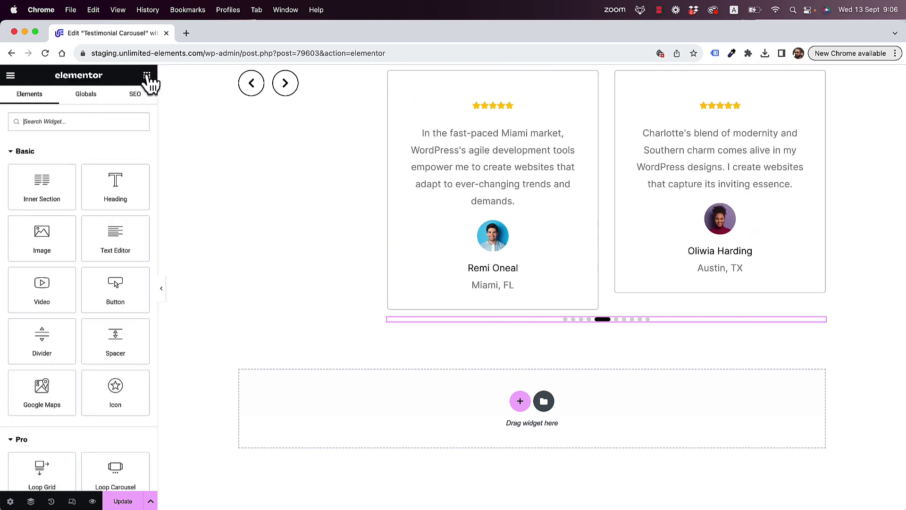
left_click_drag(116, 187, 267, 74)
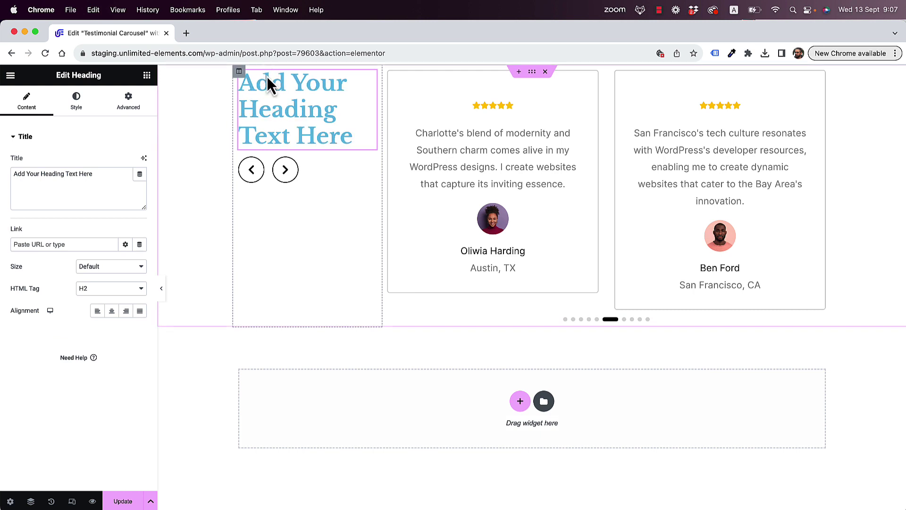
Set the heading's title to "WordPress Testimonials" and its text color to black.
triple_click(66, 176)
type("WordP")
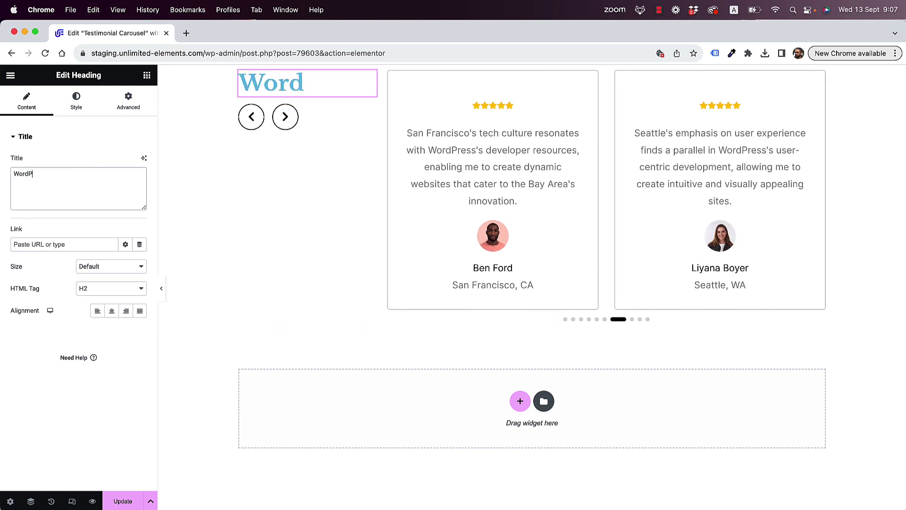
type("ress Testi")
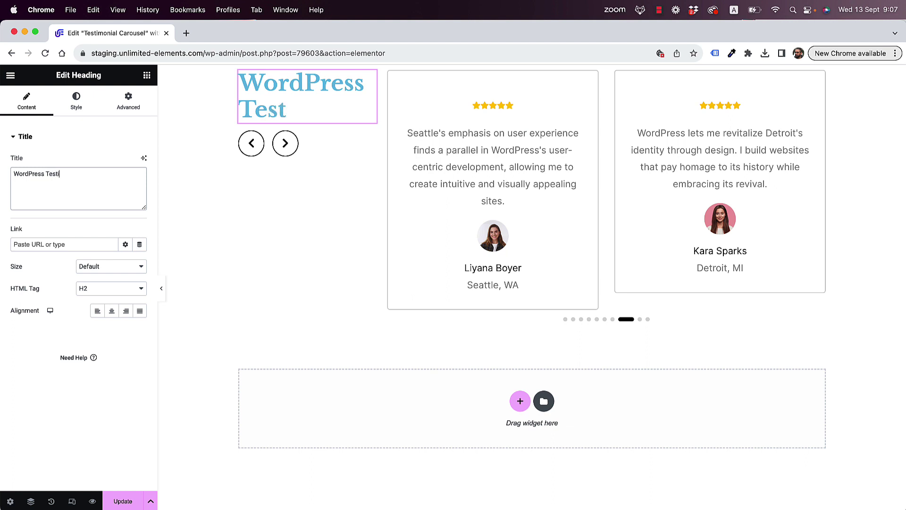
type("monials")
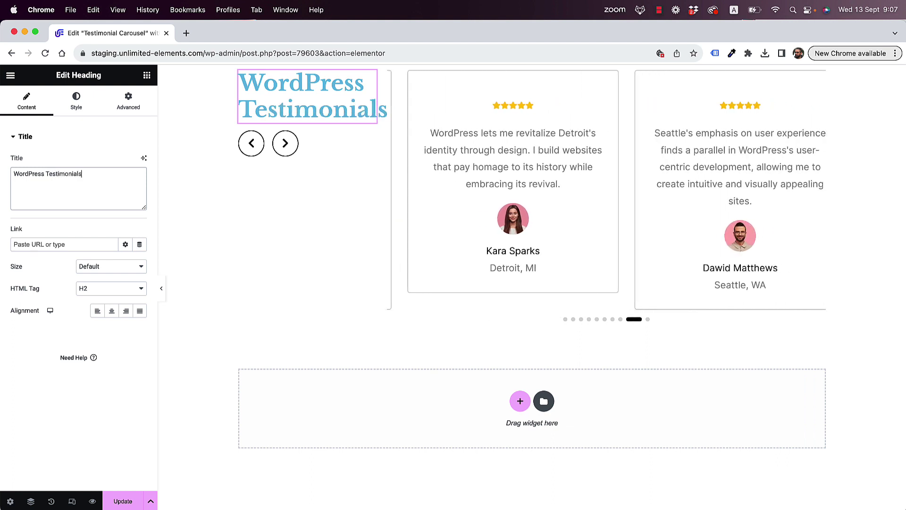
left_click(79, 109)
left_click(141, 162)
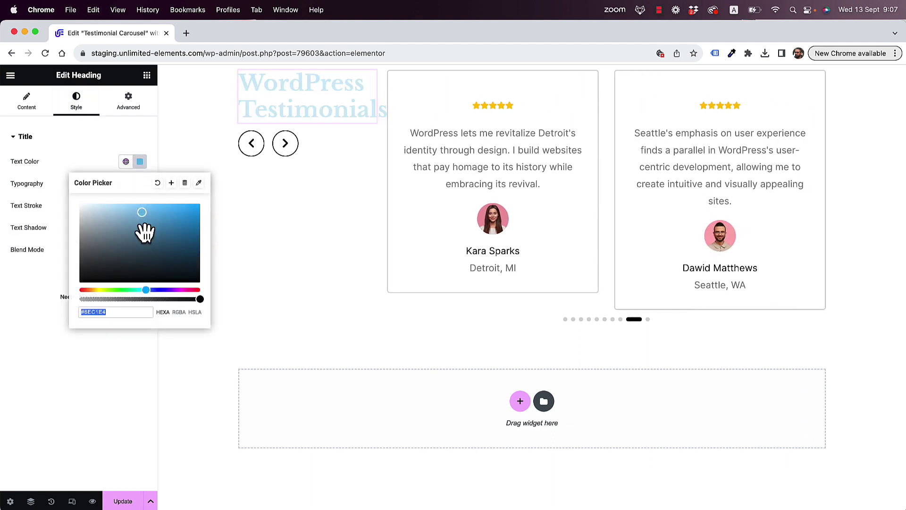
left_click_drag(141, 231, 52, 332)
left_click(52, 333)
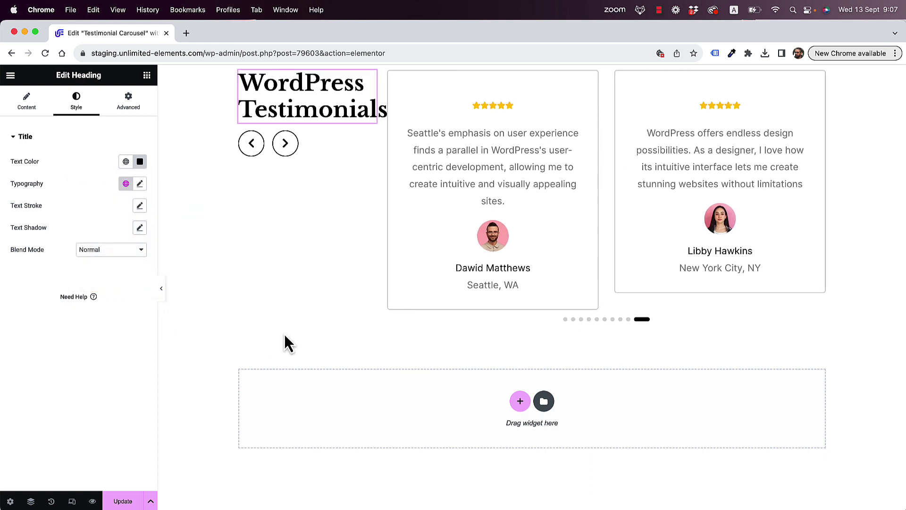
Set the section's Content Width to Full Width and its Columns Gap to Wider.
left_click(533, 72)
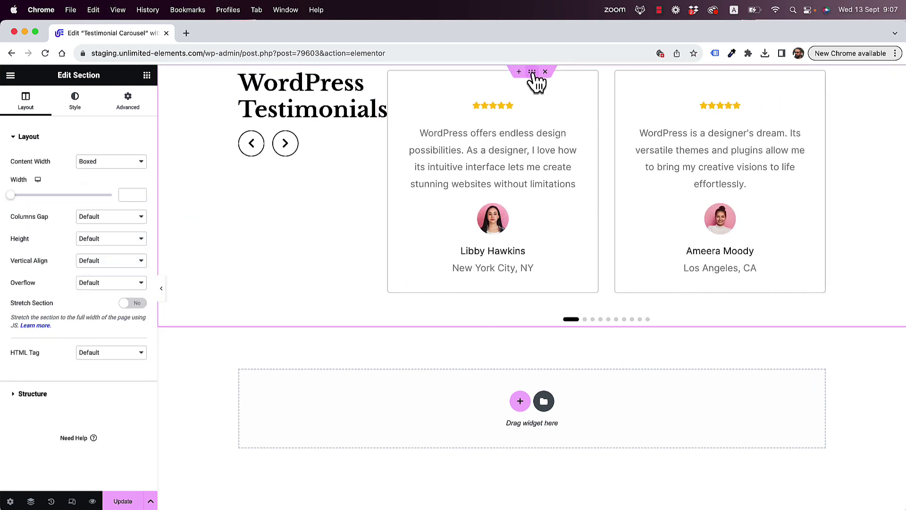
left_click(90, 163)
left_click(93, 172)
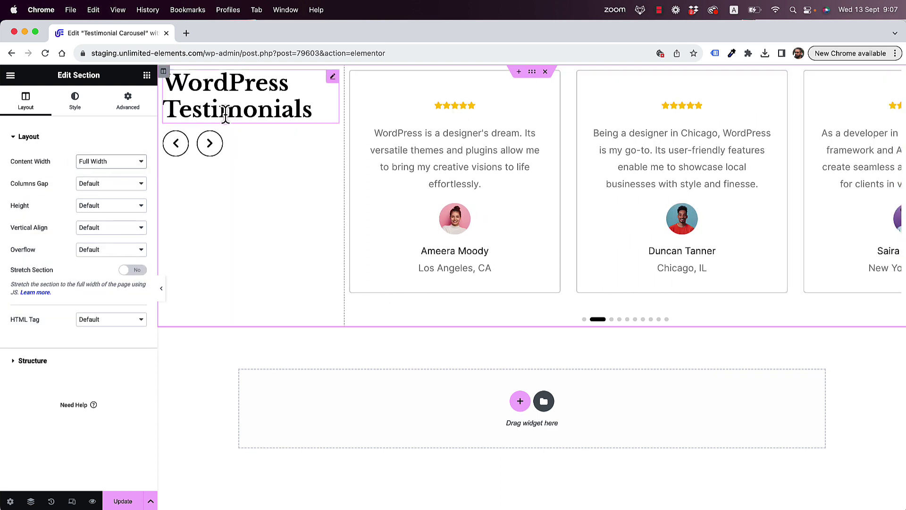
left_click(111, 186)
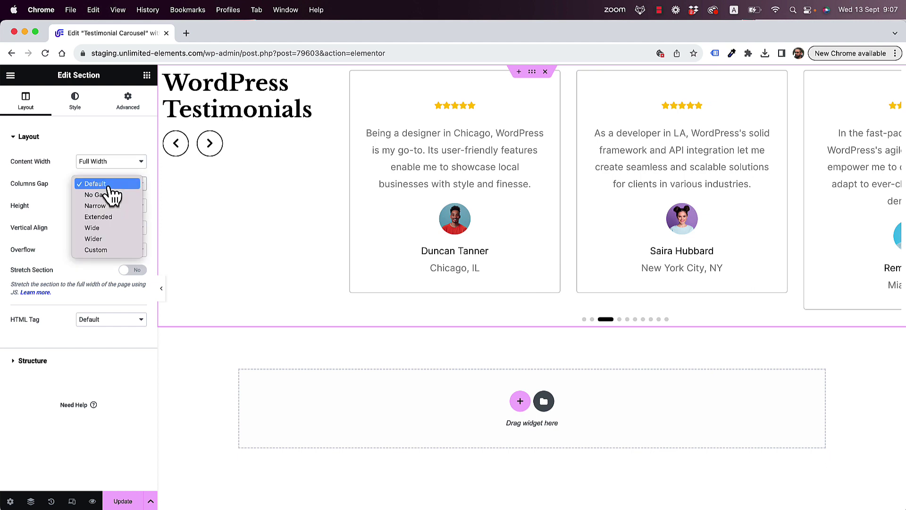
left_click(107, 239)
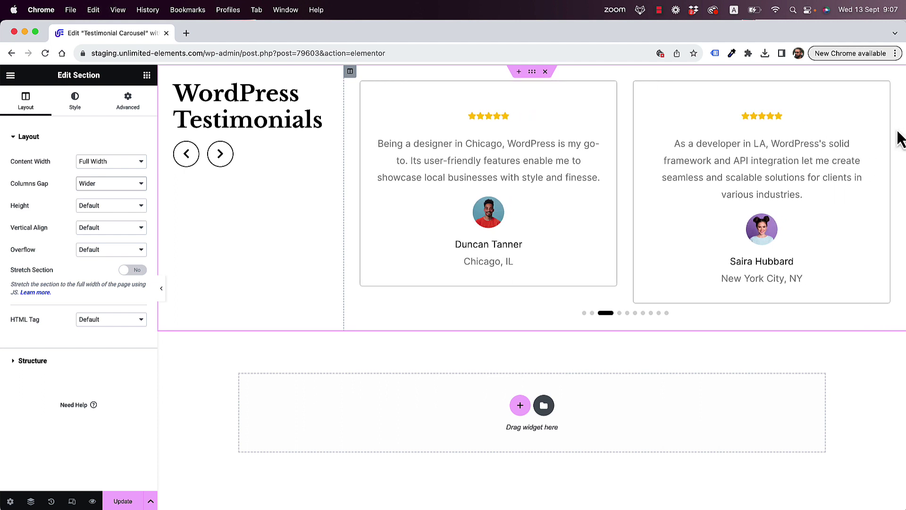
Unlink the carousel column's padding and set it to 30 px top, bottom and left, with 0 on the right.
left_click(349, 71)
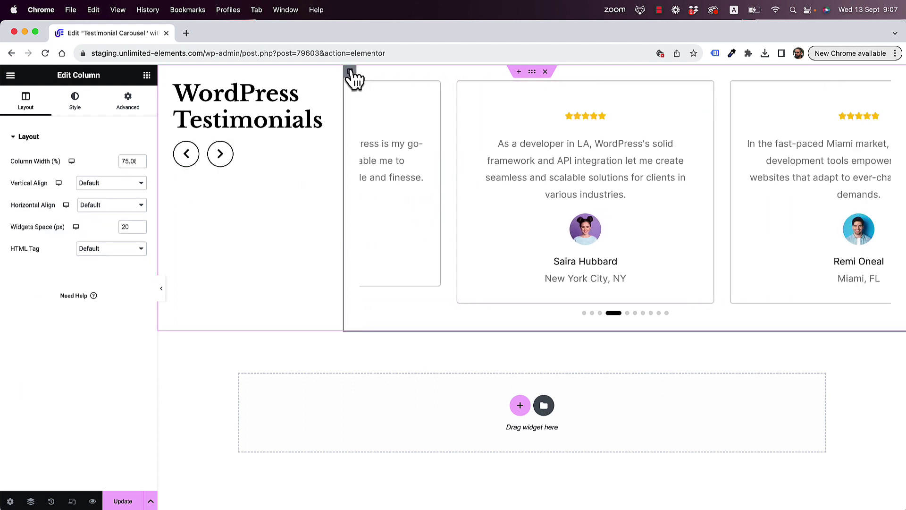
left_click(131, 112)
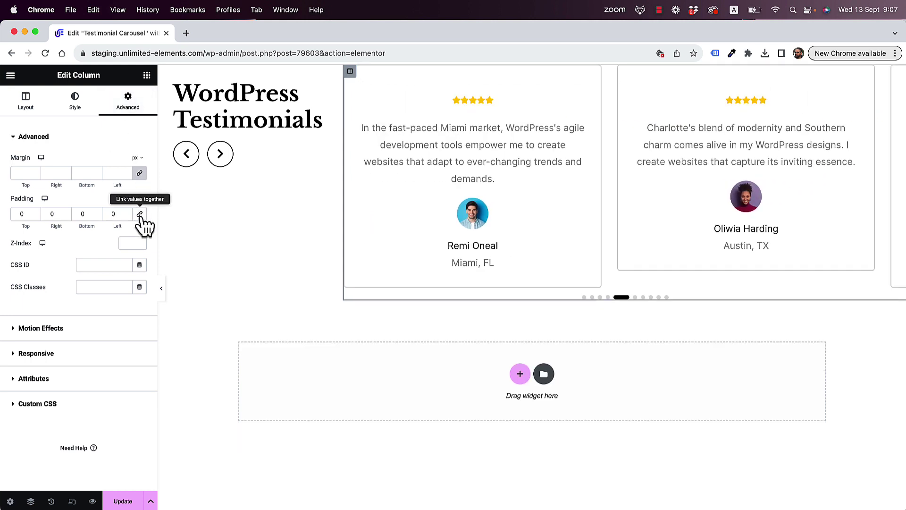
double_click(22, 214)
type("30")
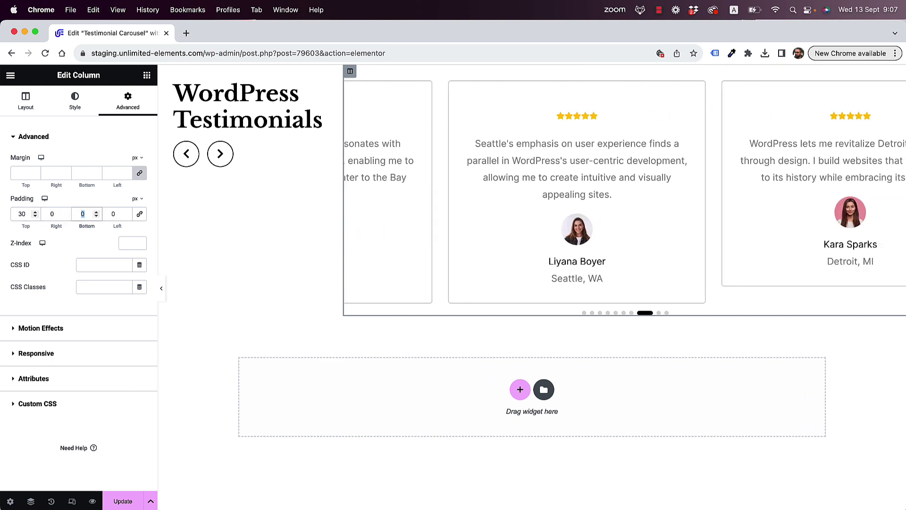
key("Tab")
type("30")
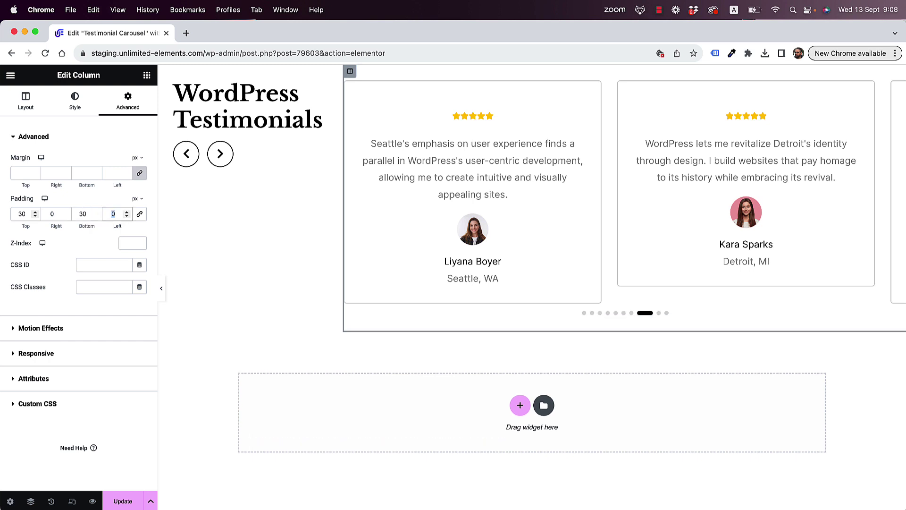
type("30")
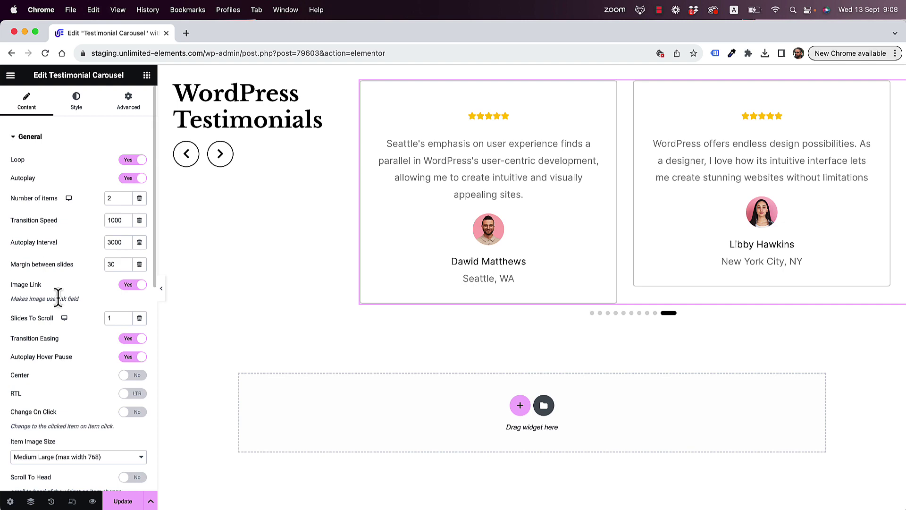
Set the testimonial carousel's Stage Padding Type to Right with a stage padding of 150 px, and try a remote bullet.
scroll(58, 296, "down", 5)
scroll(60, 307, "down", 1)
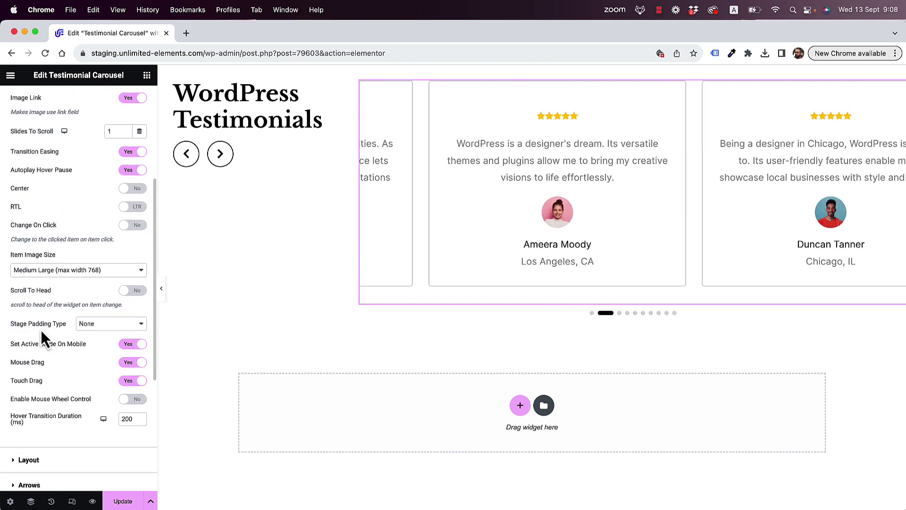
left_click(89, 325)
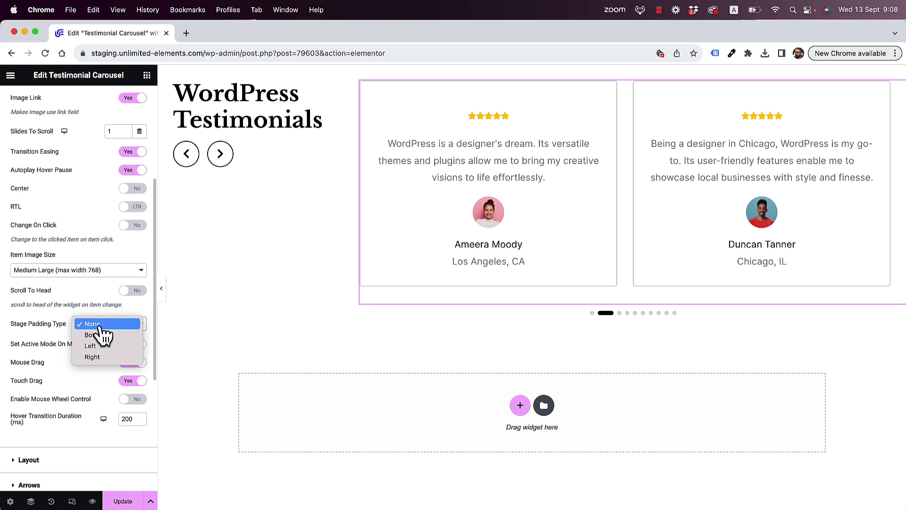
left_click(100, 357)
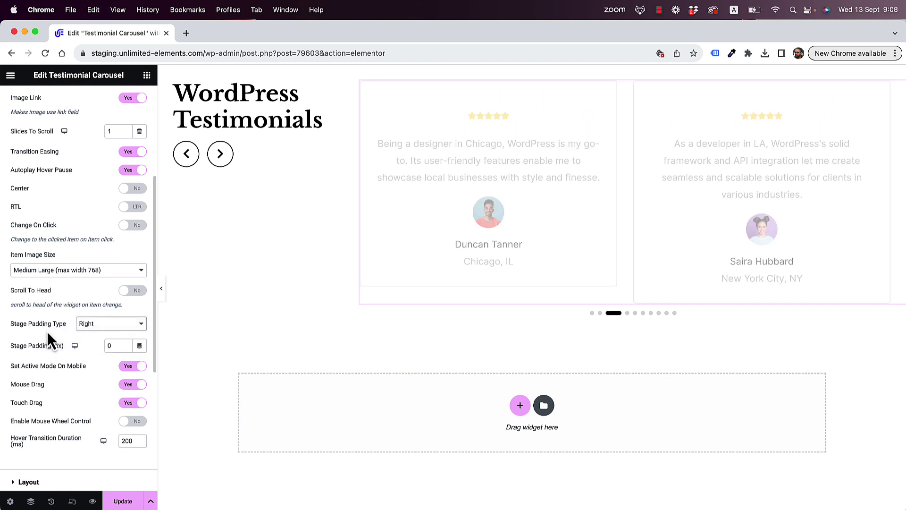
double_click(114, 346)
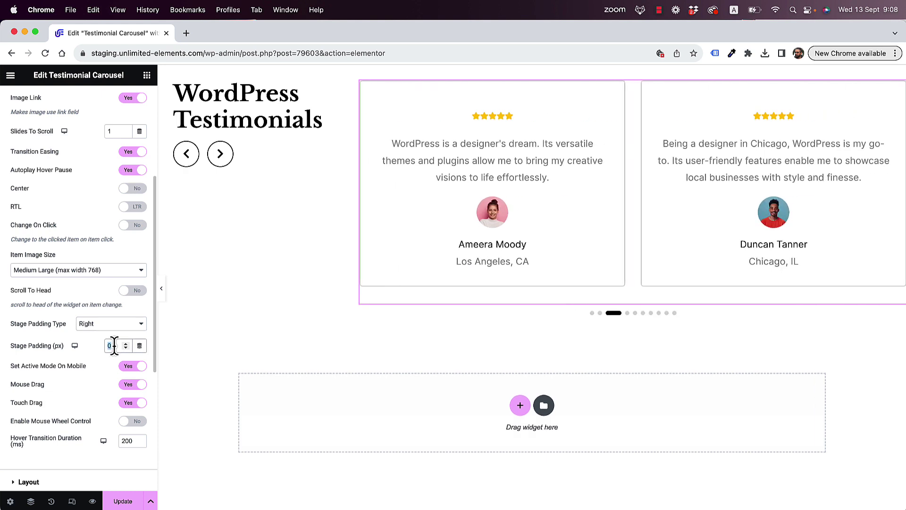
type("100")
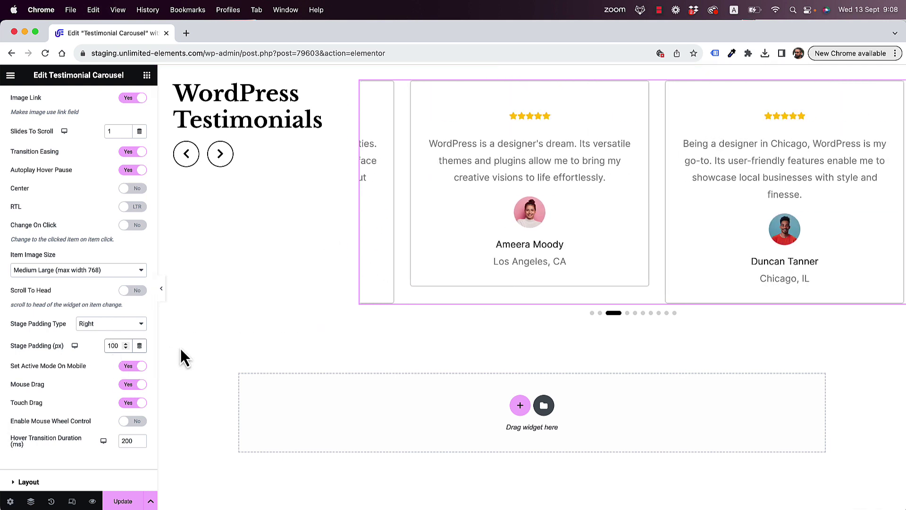
key("BackSpace")
type("5")
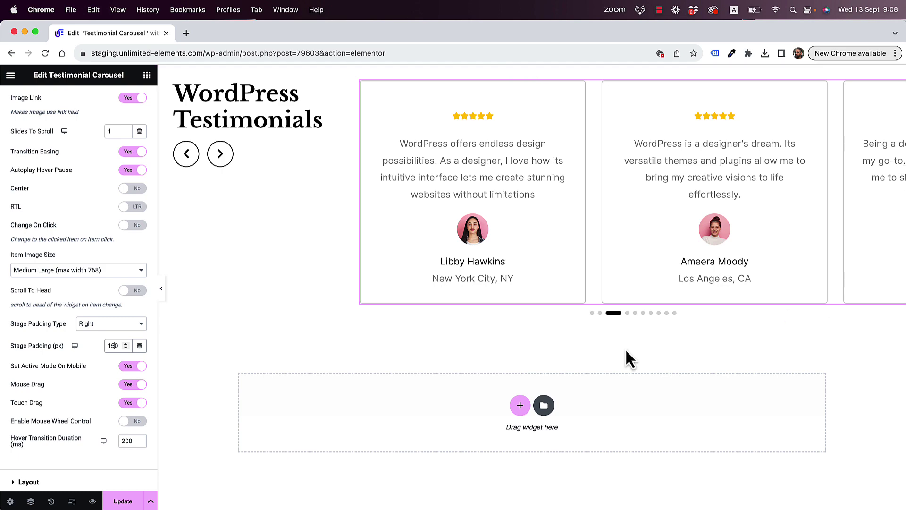
left_click(631, 313)
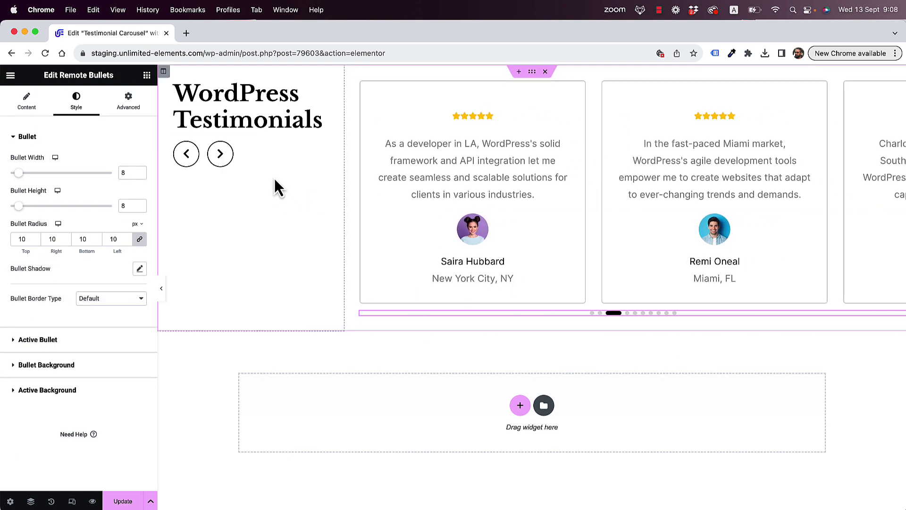
Set the heading column's Vertical Align to Middle and add a Text Editor widget between the heading and the remote arrows.
left_click(163, 71)
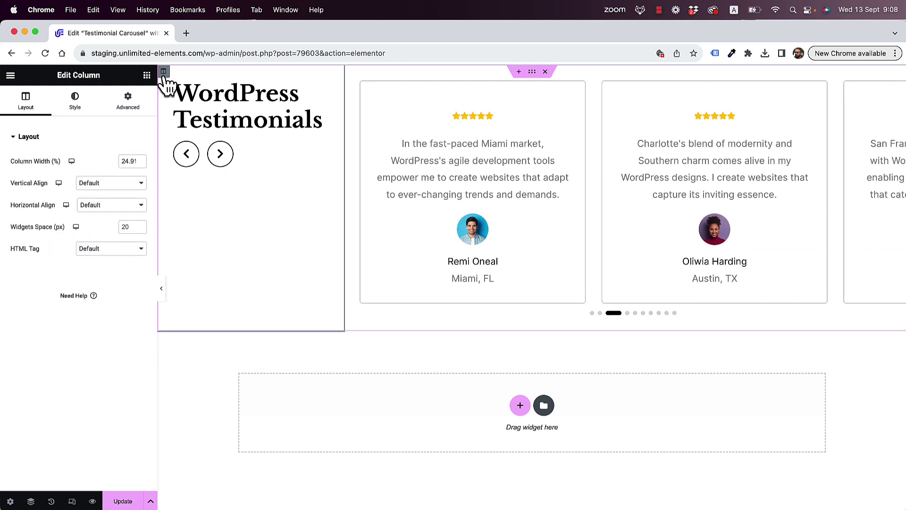
left_click(114, 188)
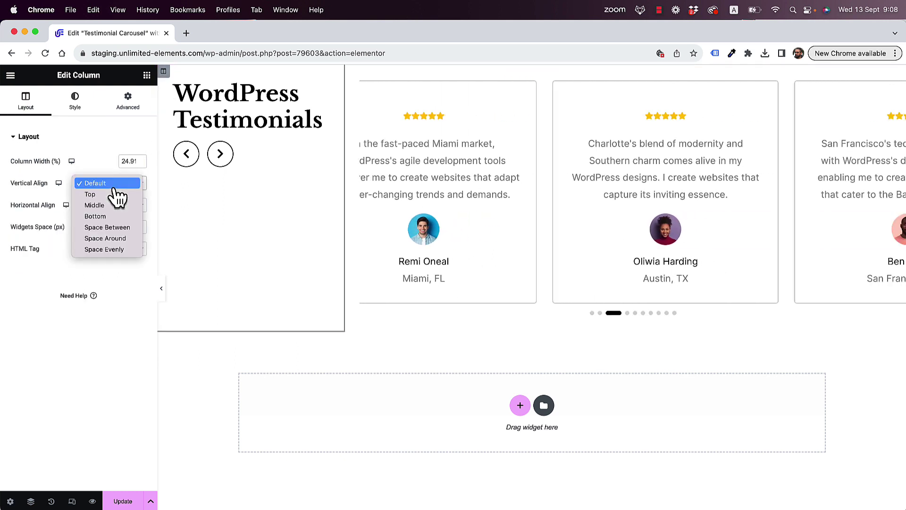
left_click(113, 205)
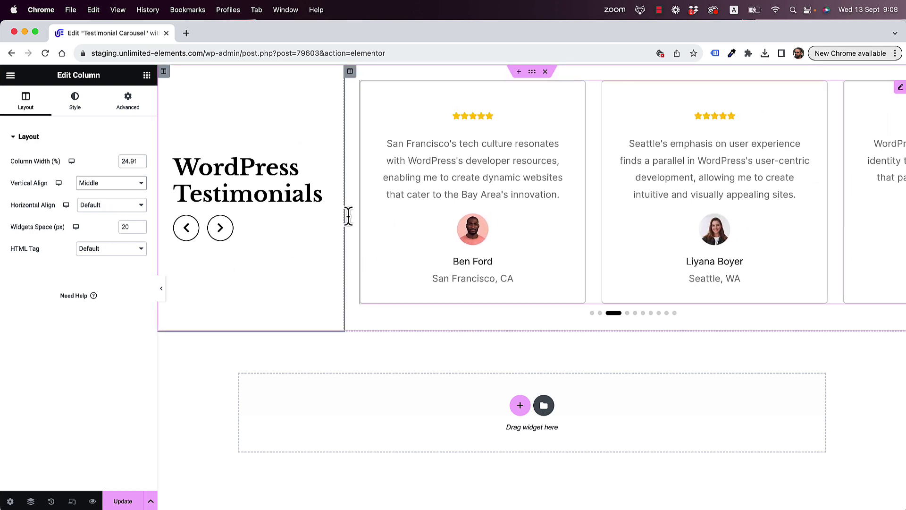
left_click(147, 76)
left_click_drag(117, 231, 218, 195)
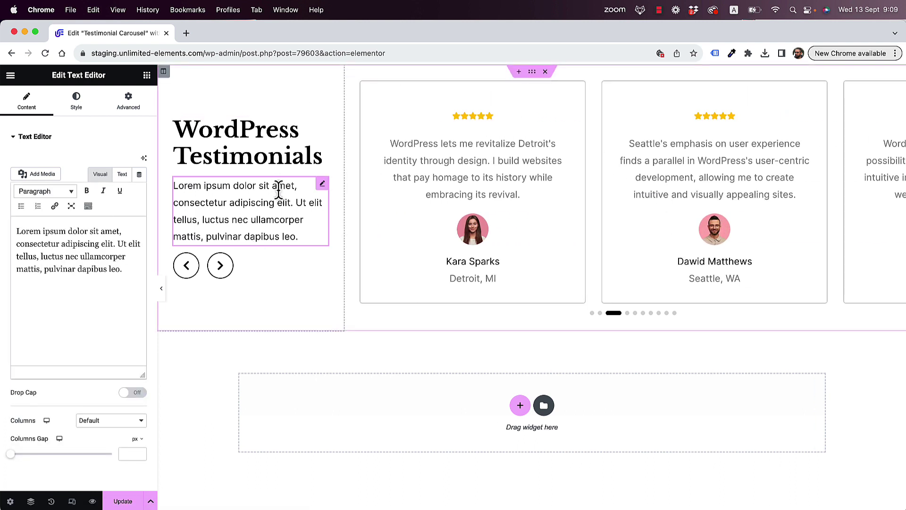
Test the remote arrows by moving the carousel forward and back.
left_click(221, 265)
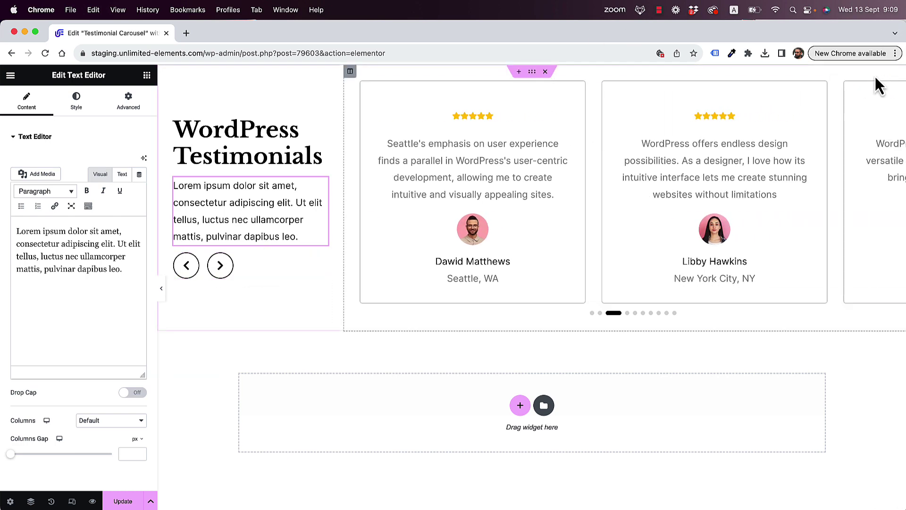
left_click(220, 265)
left_click(186, 266)
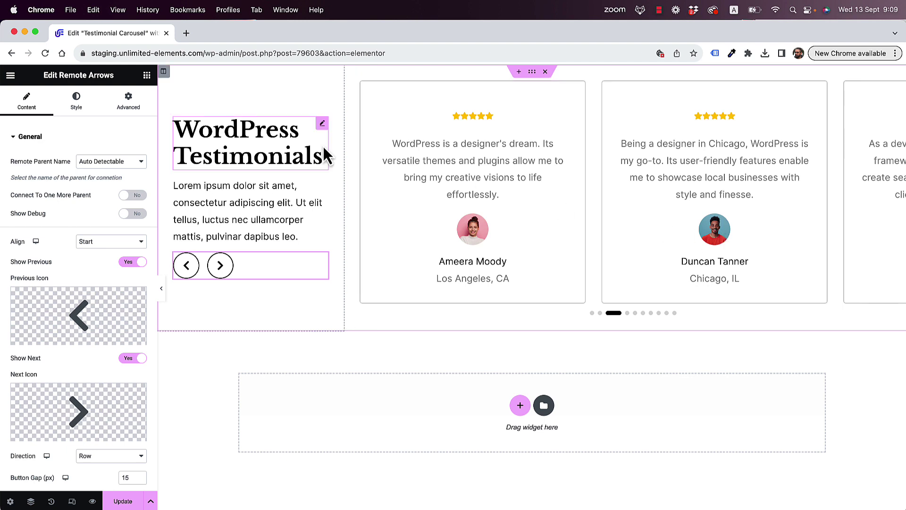
Turn on Enable Post Filtering in the testimonial carousel's Posts Pagination and Filtering settings.
left_click(468, 165)
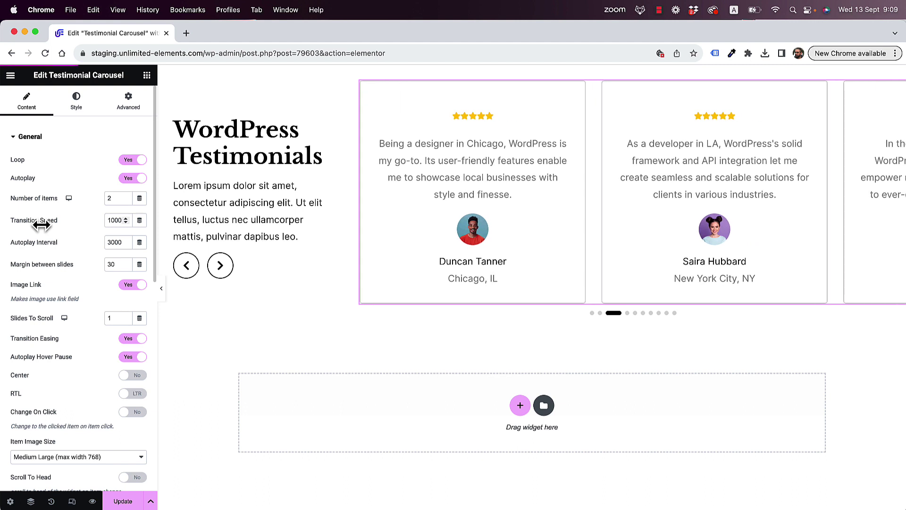
left_click(36, 137)
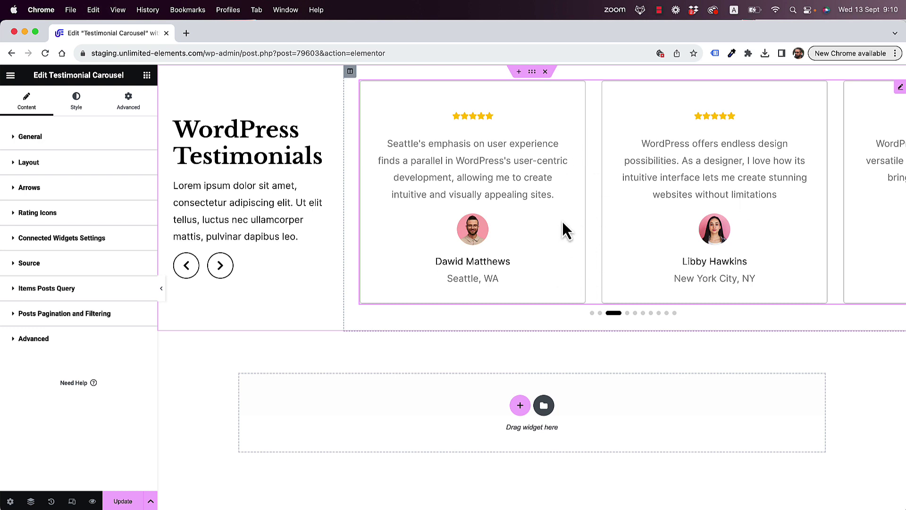
left_click(88, 314)
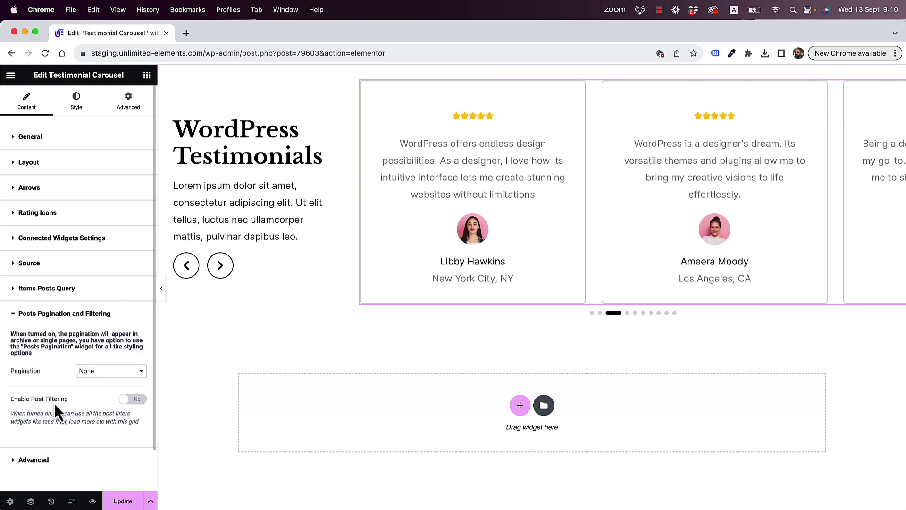
left_click(128, 401)
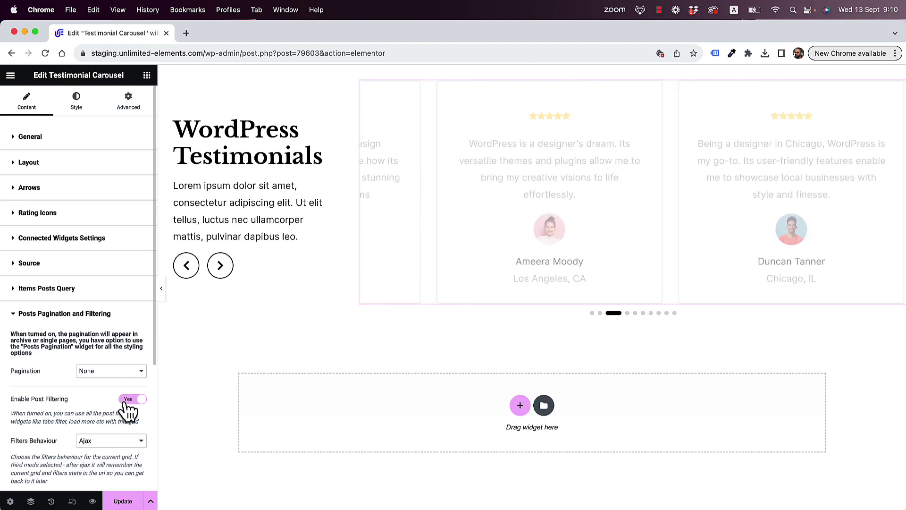
scroll(89, 392, "down", 1)
scroll(88, 397, "down", 1)
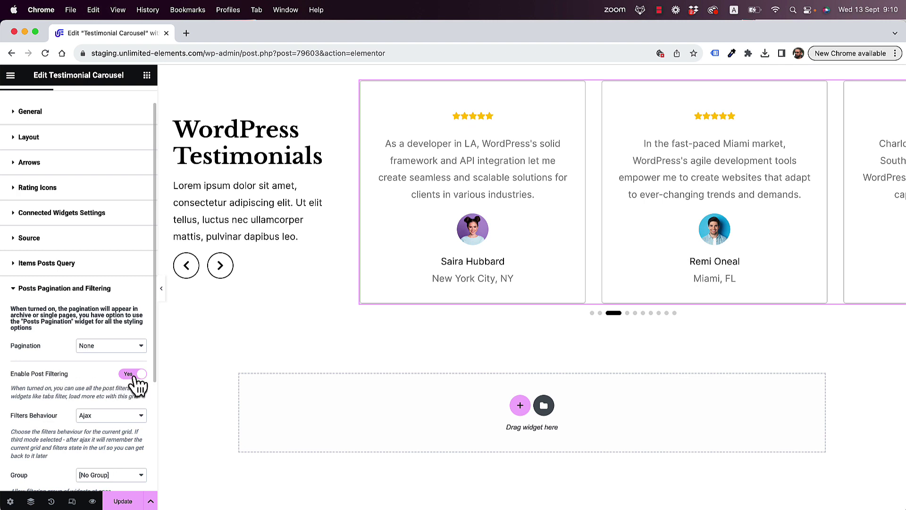
Find the Tabs Filter widget and add it above the testimonial carousel in the same column.
left_click(147, 76)
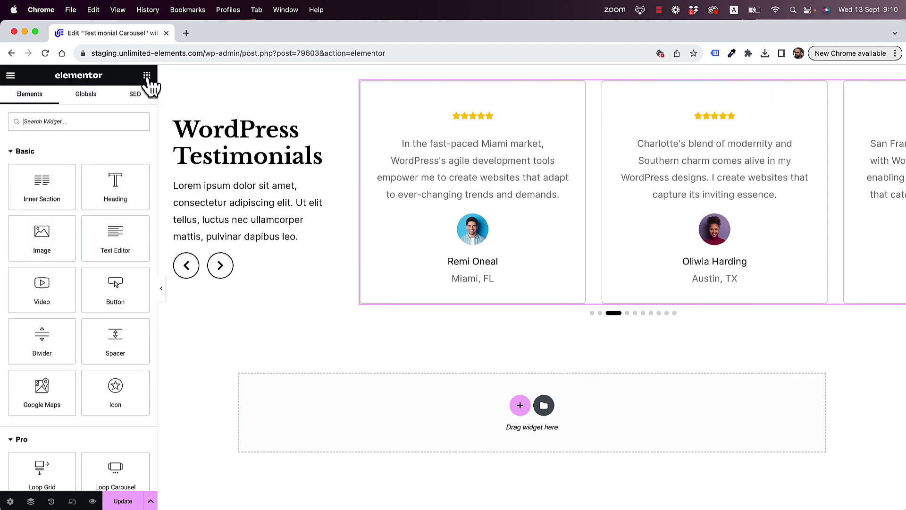
type("tabs")
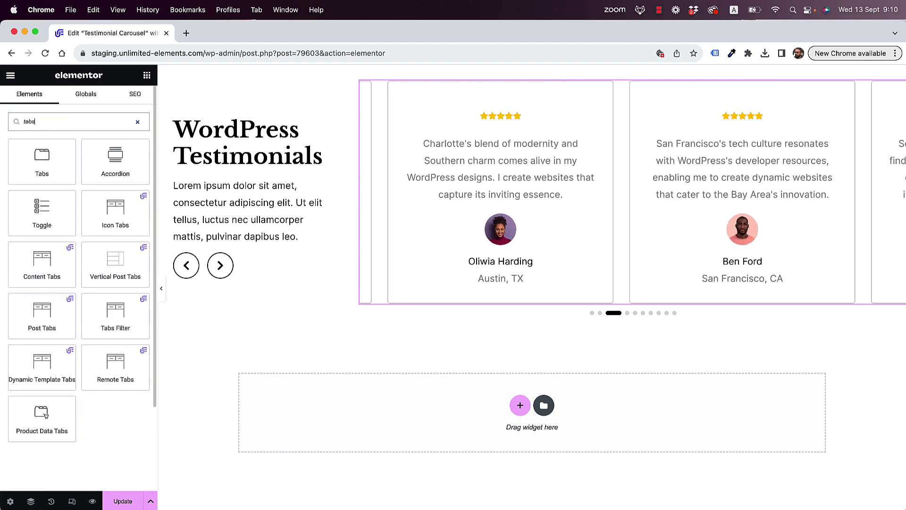
type(" ful")
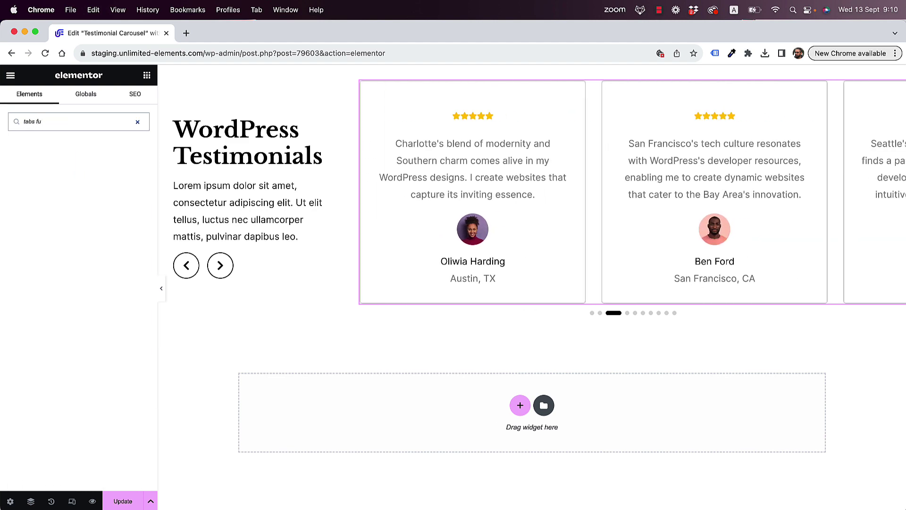
key("BackSpace")
type("ilter")
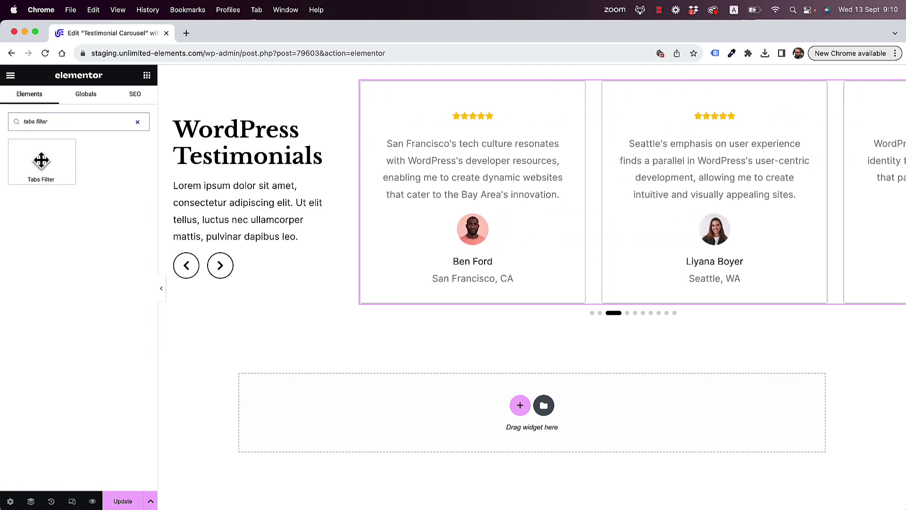
left_click_drag(41, 160, 570, 98)
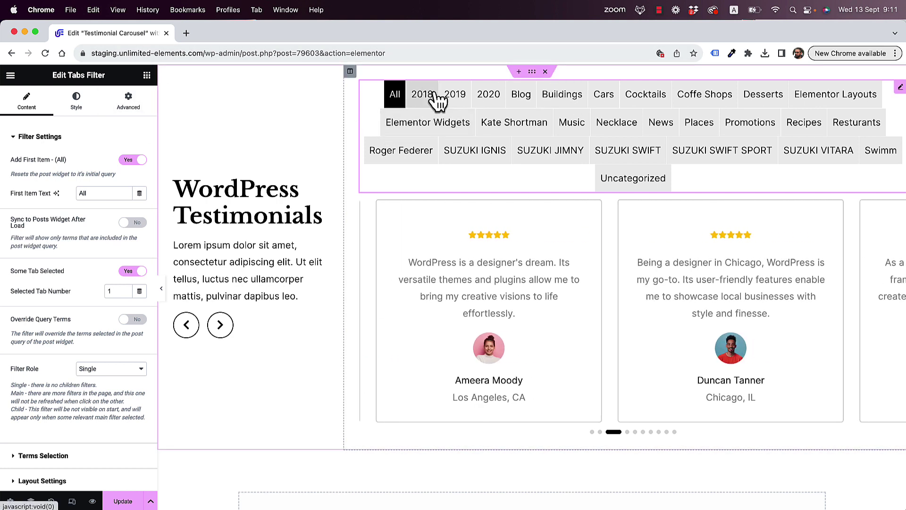
Set the Tabs Filter's Terms Selection post type to Team Member so its tabs use the Occupation taxonomy.
left_click(78, 138)
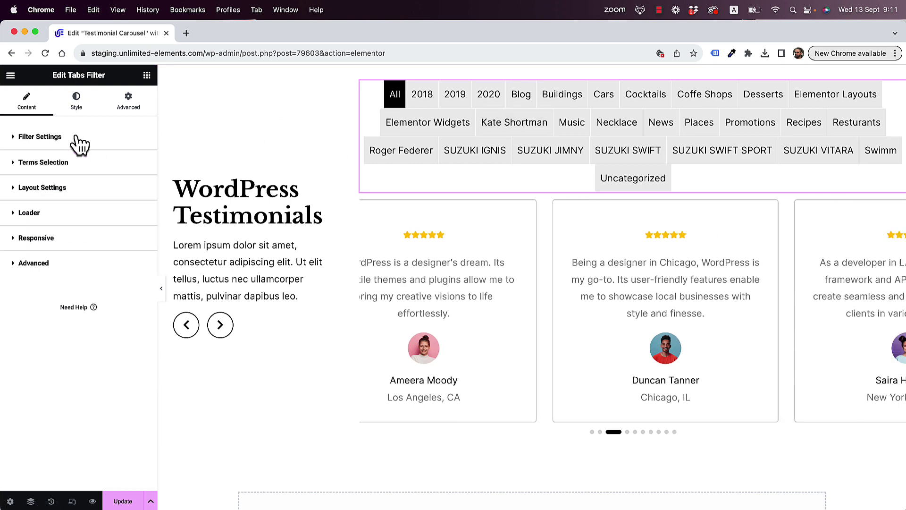
left_click(36, 167)
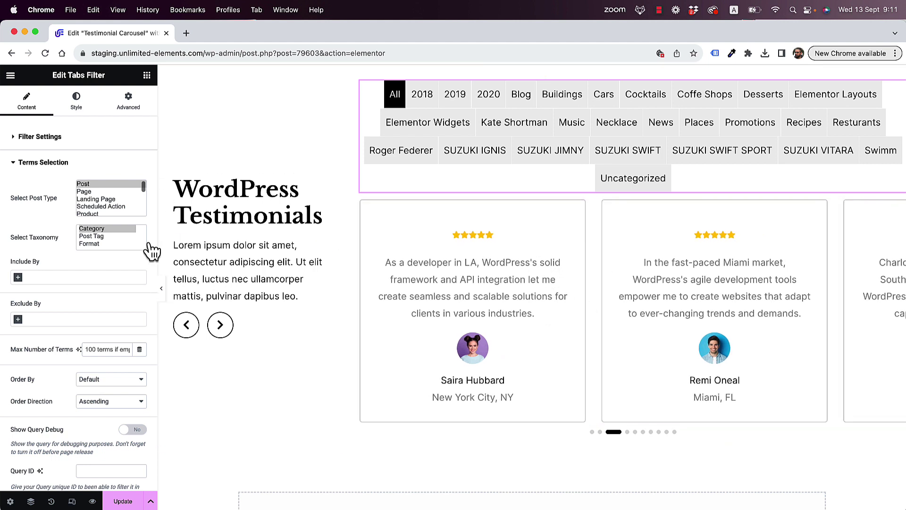
scroll(111, 200, "down", 10)
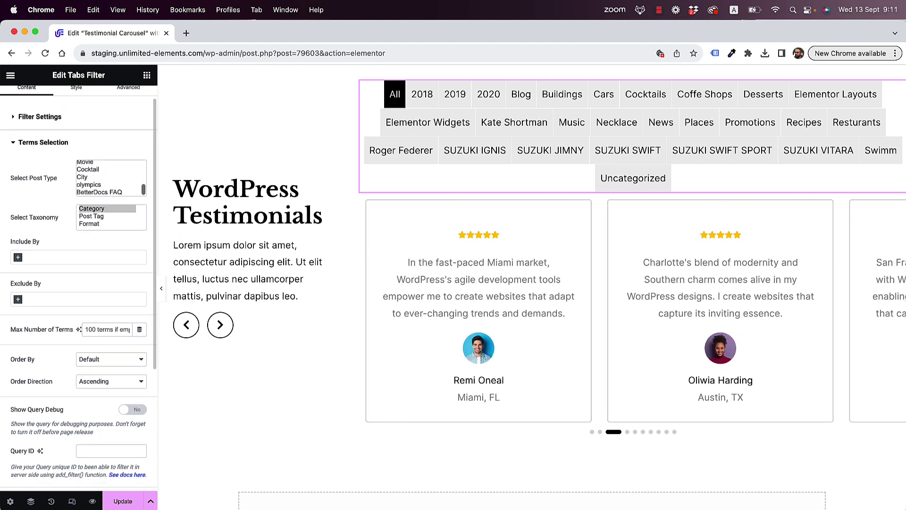
scroll(111, 204, "down", 2)
scroll(102, 162, "up", 3)
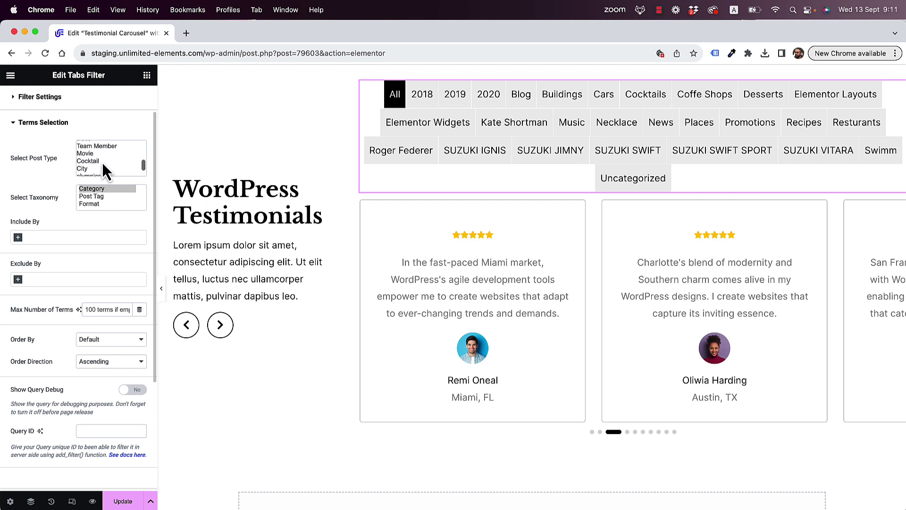
left_click(103, 158)
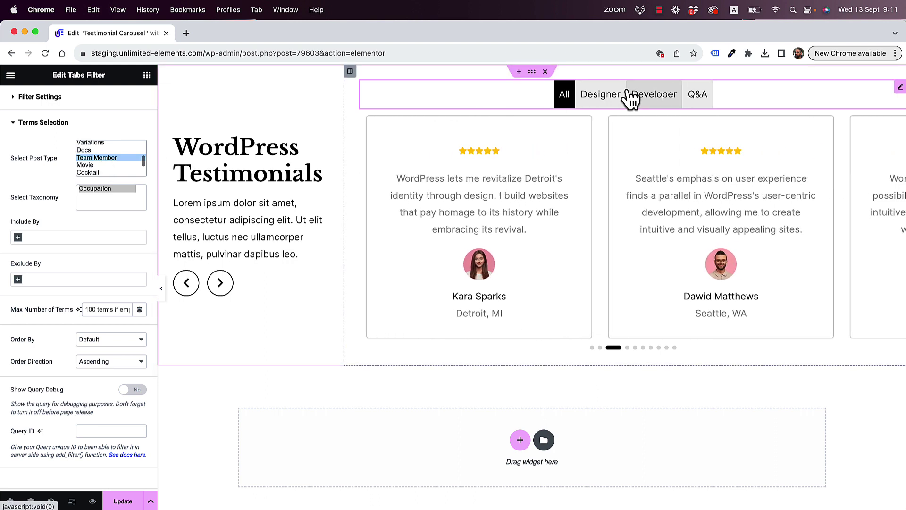
Set the Tabs Filter's Layout Align to Start in its Layout Settings.
scroll(112, 160, "up", 5)
scroll(57, 158, "up", 2)
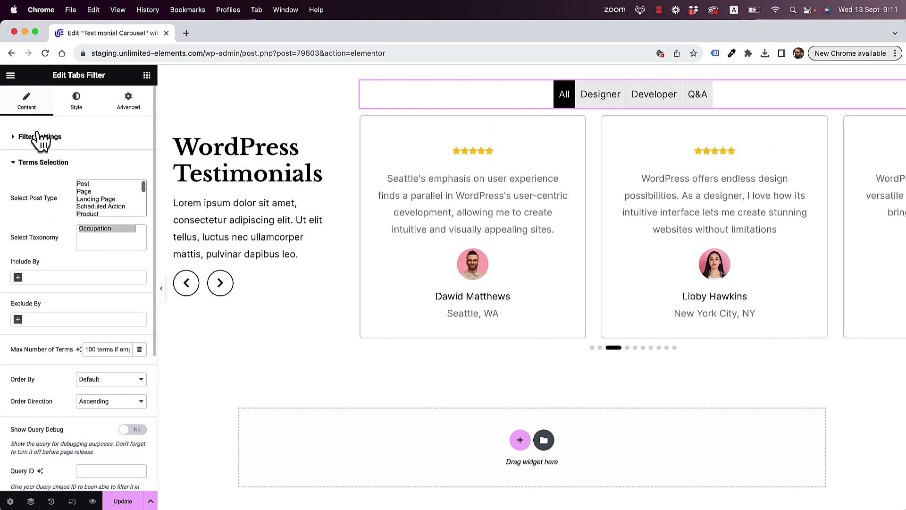
left_click(38, 137)
left_click(41, 138)
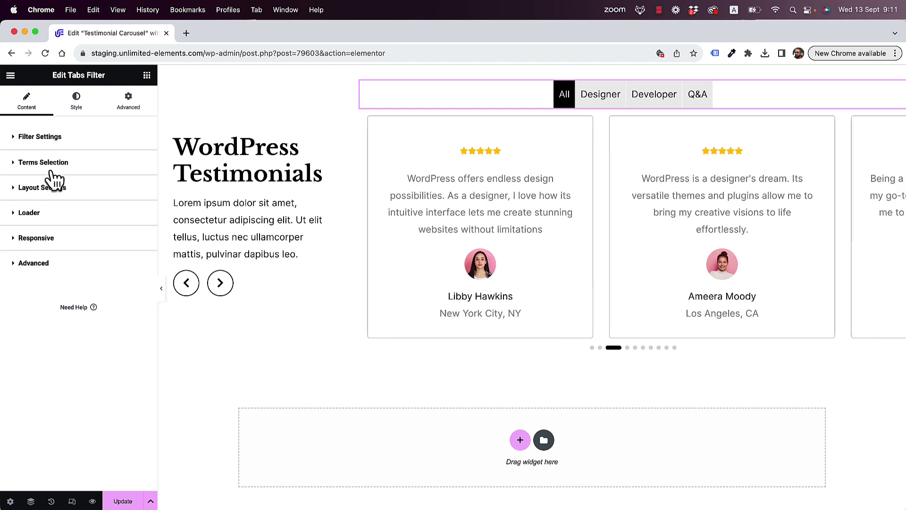
left_click(49, 188)
left_click(132, 287)
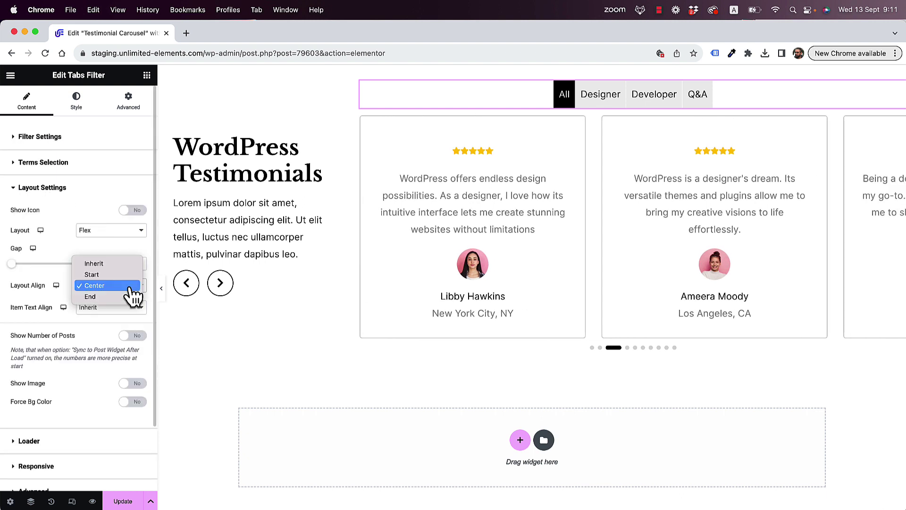
left_click(124, 276)
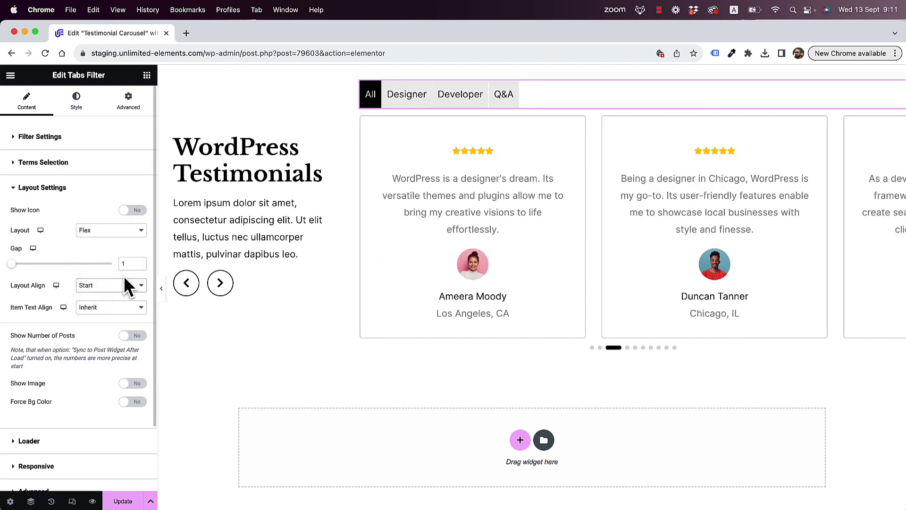
Set the gap between the filter tabs to 10 in the Layout Settings.
left_click(78, 105)
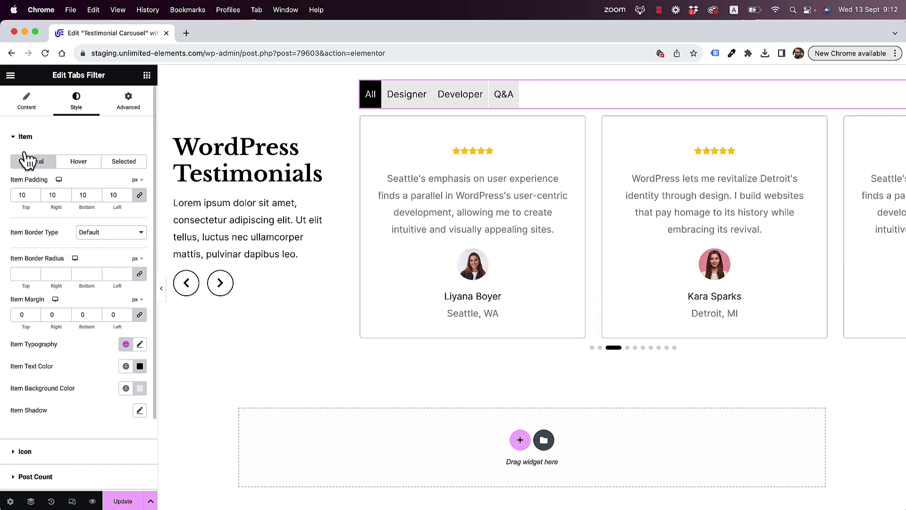
scroll(24, 158, "down", 4)
scroll(25, 158, "up", 3)
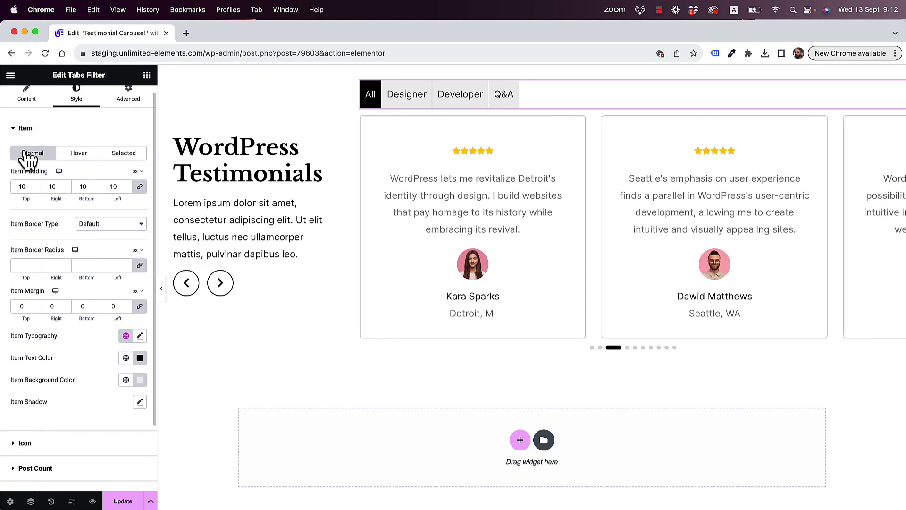
left_click(29, 100)
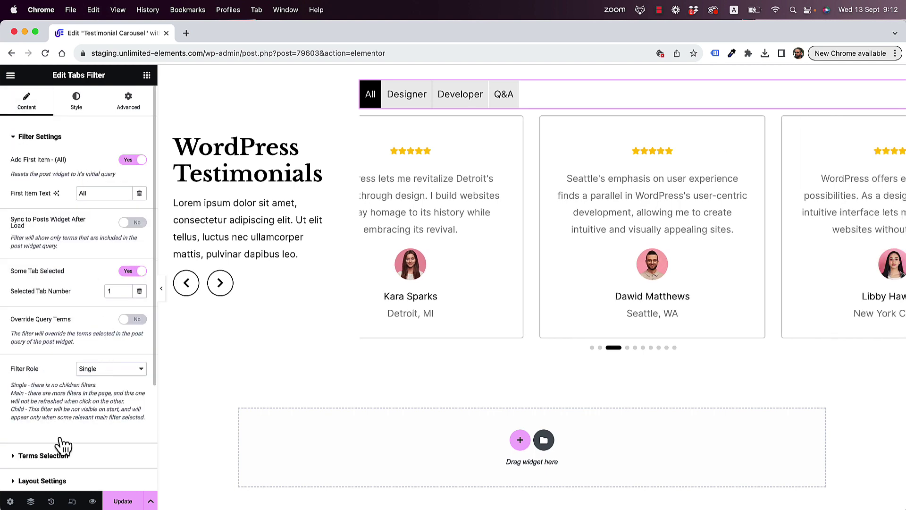
left_click(42, 480)
left_click(127, 264)
type("1")
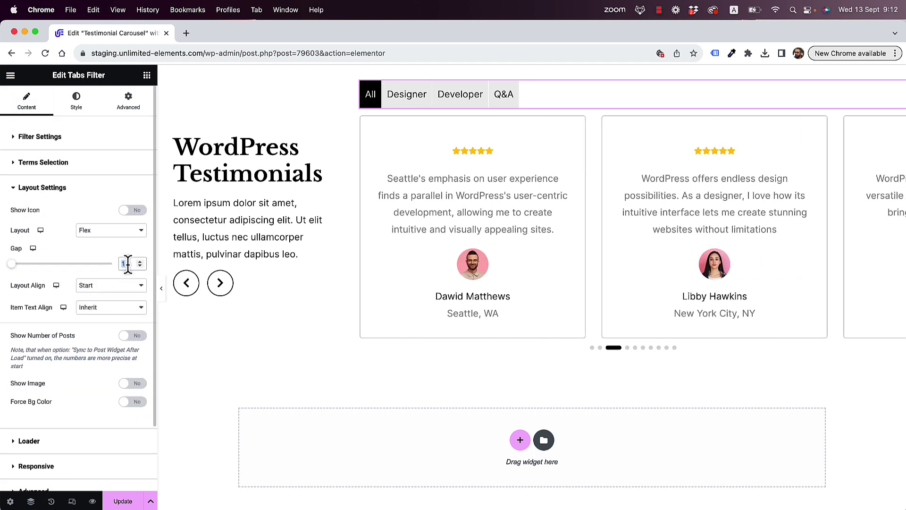
type("0")
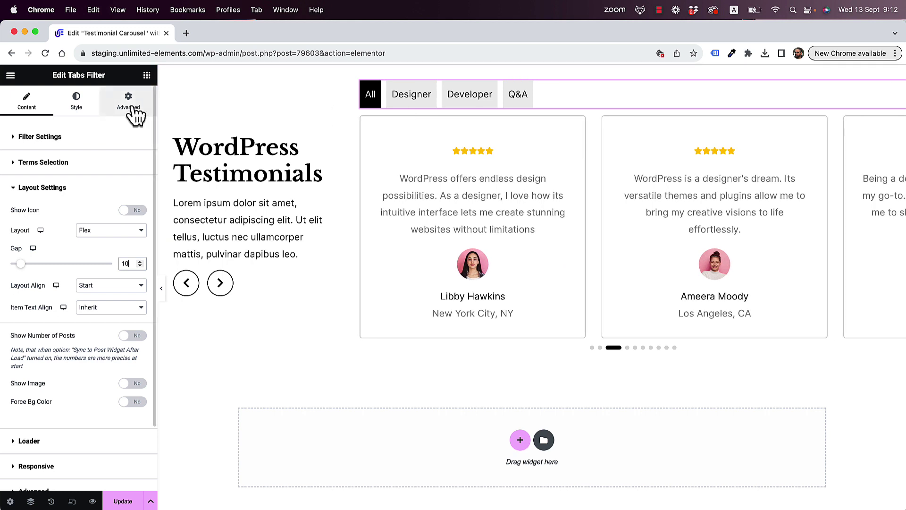
Give the filter tabs a right and left item padding of 30 px and an item border radius of 5 px.
left_click(72, 105)
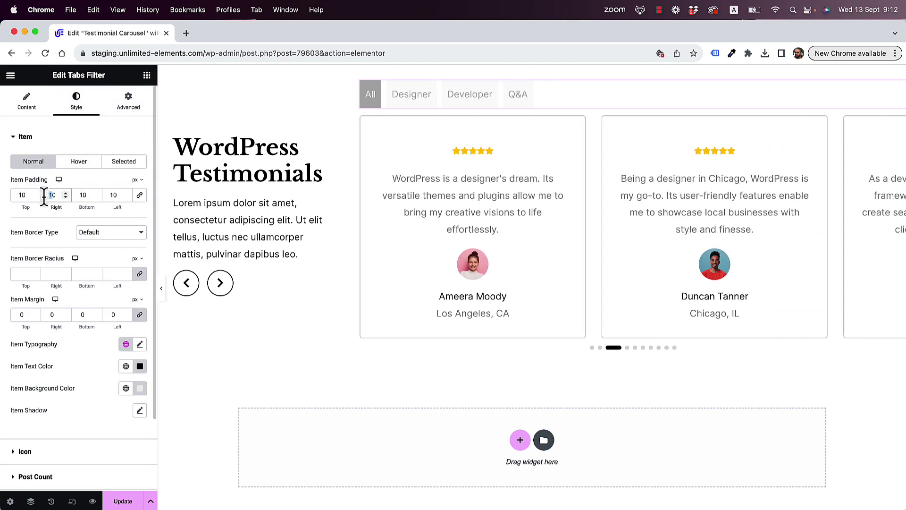
type("30")
double_click(112, 197)
type("30")
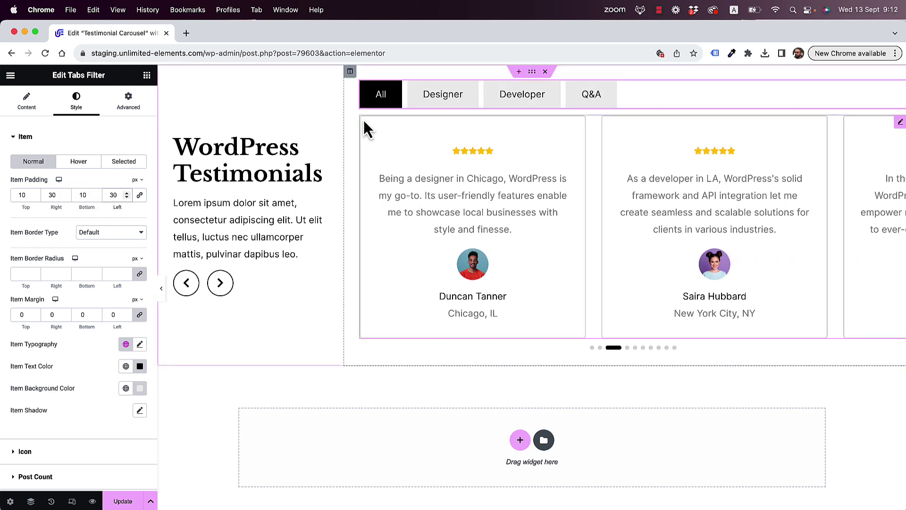
left_click(19, 274)
type("5")
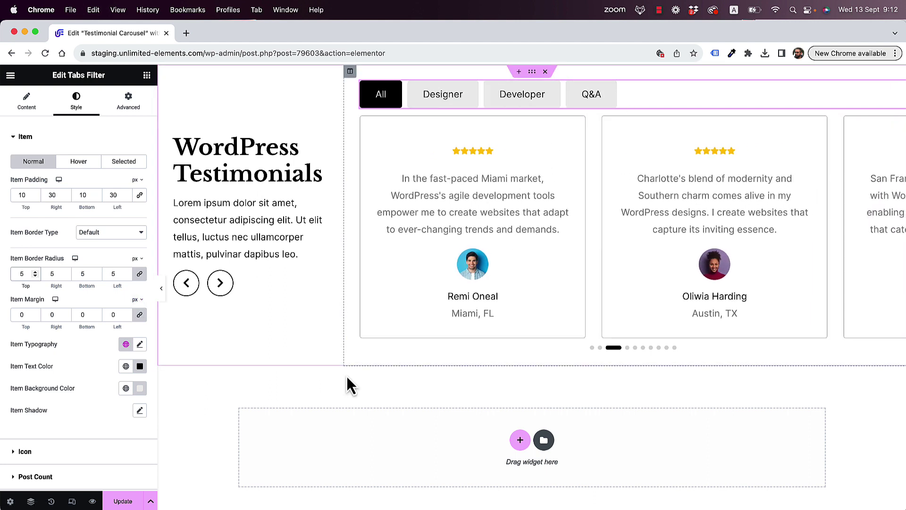
Update the page and try the carousel's remote bullets in its preview.
left_click(123, 501)
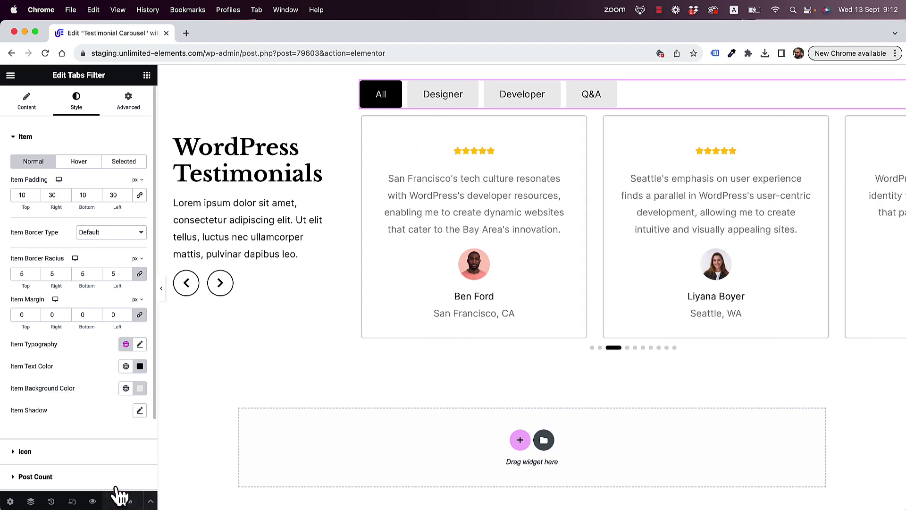
left_click(92, 502)
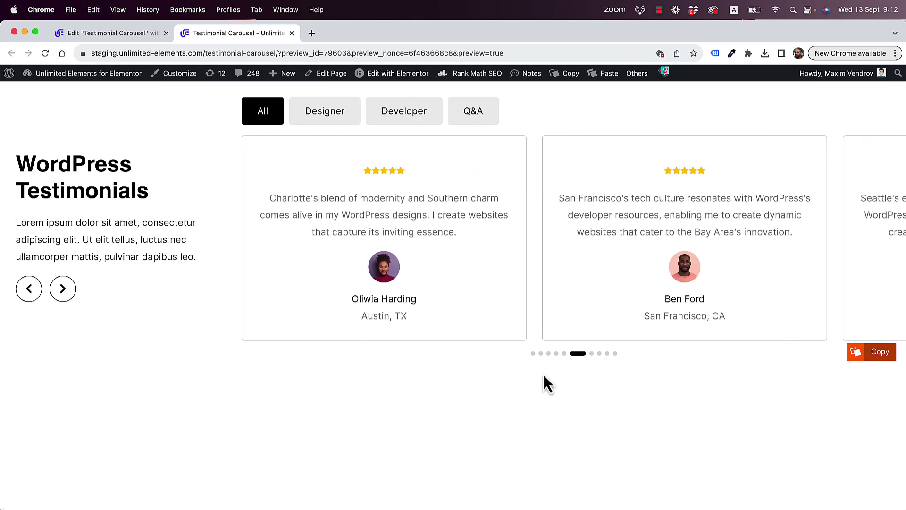
left_click(564, 354)
left_click(559, 354)
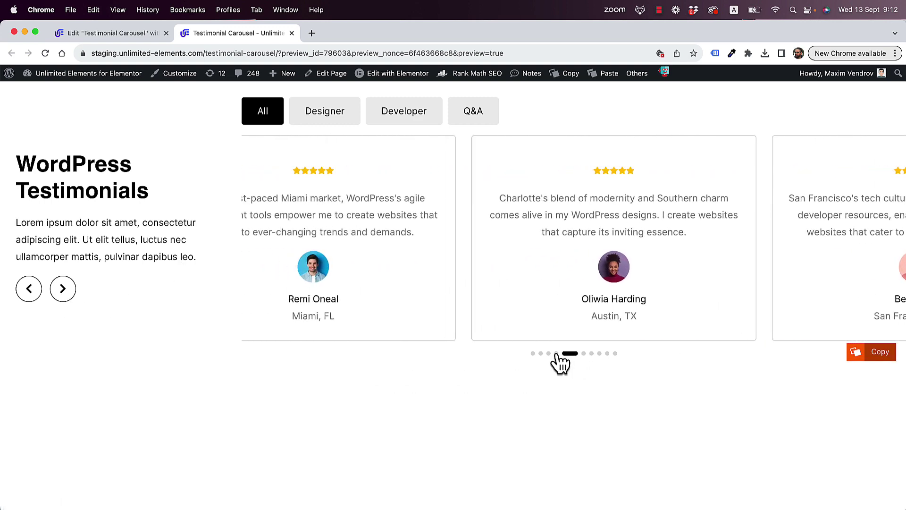
left_click(607, 353)
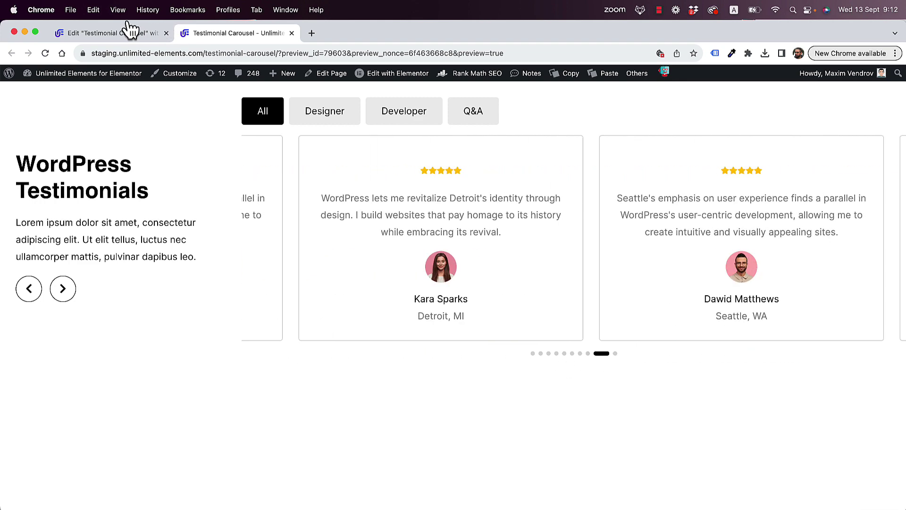
left_click(108, 32)
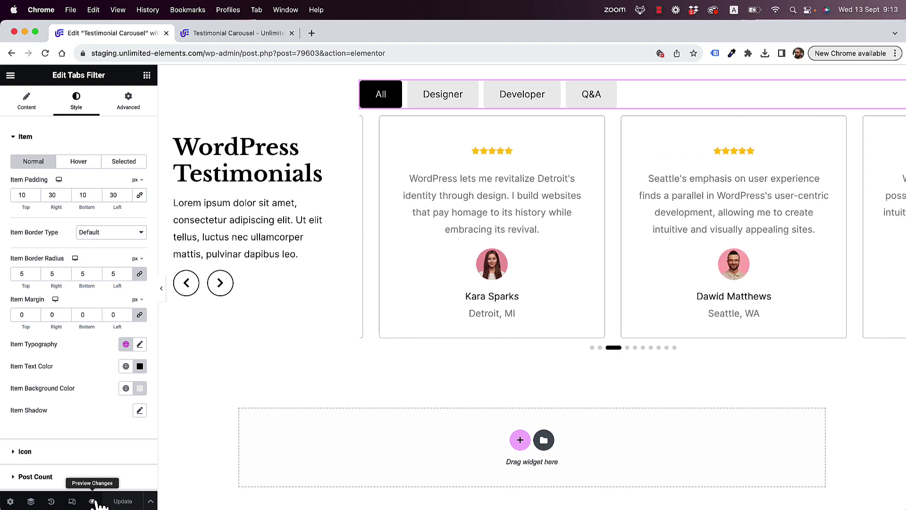
left_click(277, 33)
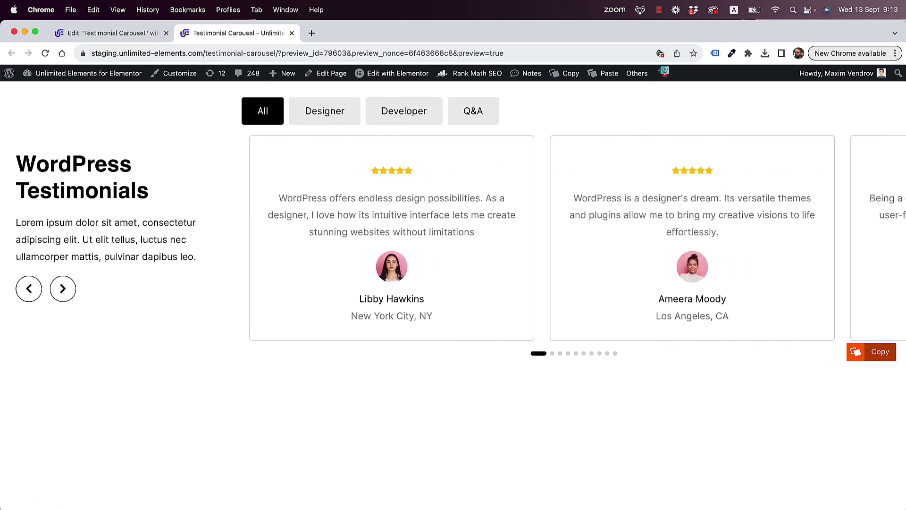
Test the previewed carousel by swiping the slides, choosing another bullet and repeatedly advancing with the remote next arrow.
left_click_drag(560, 219, 610, 333)
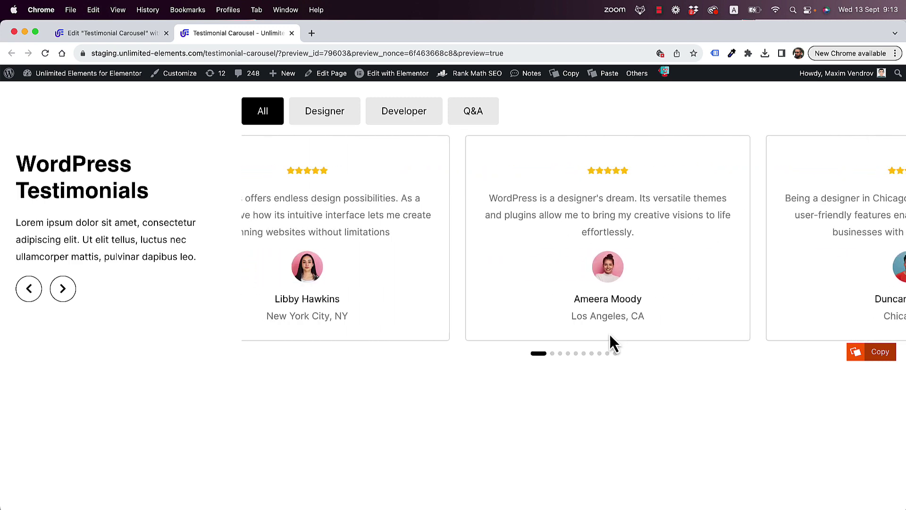
left_click(591, 353)
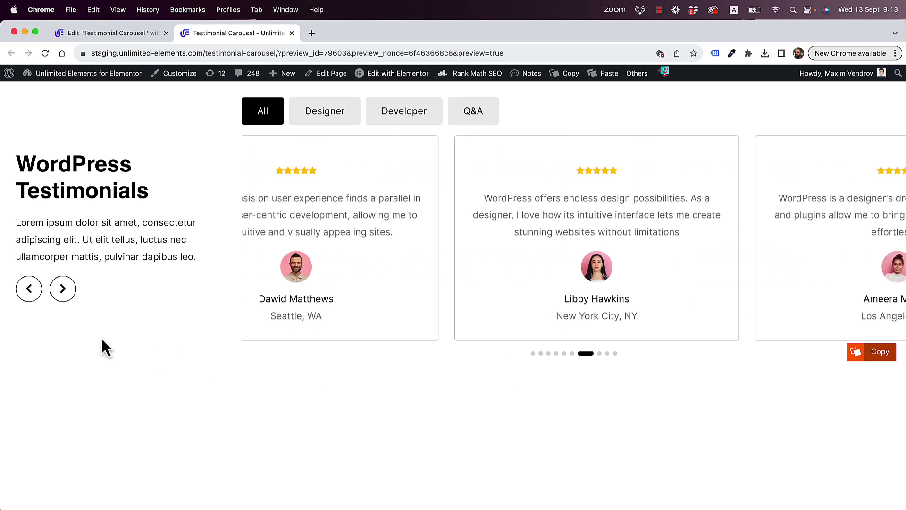
left_click(63, 289)
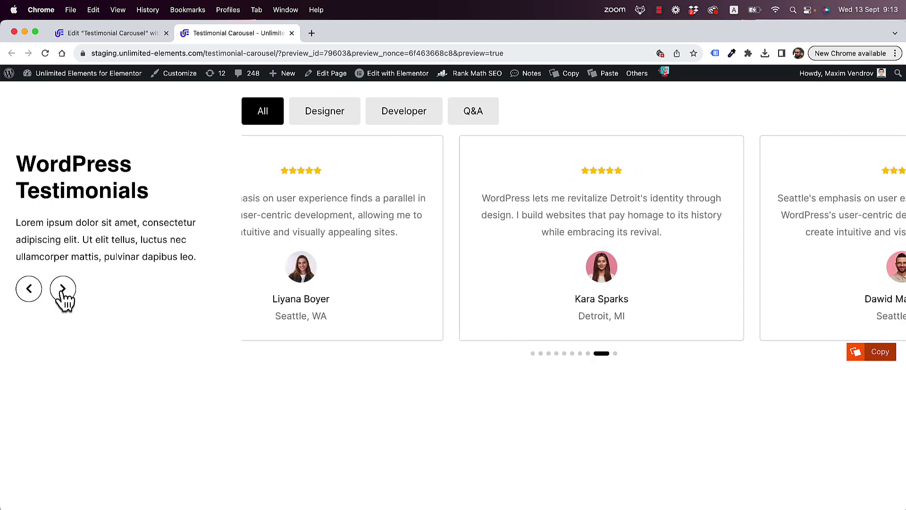
left_click(63, 289)
left_click(63, 289)
left_click(63, 289)
left_click(62, 289)
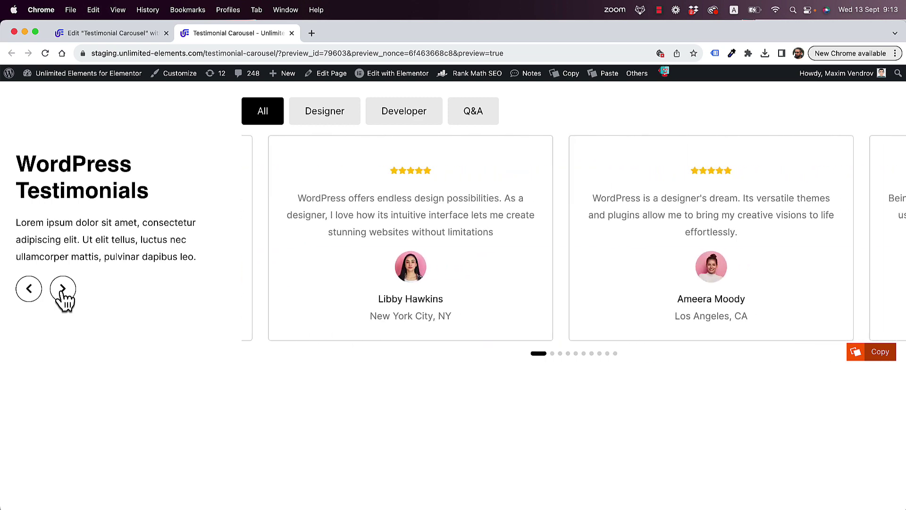
Test the post filtering by showing the Designer testimonials and then the Developer ones.
left_click(339, 113)
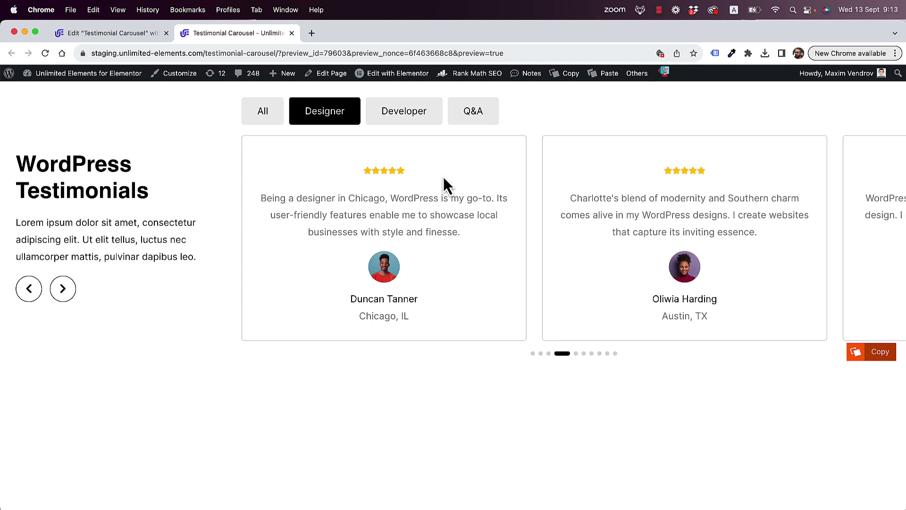
left_click(414, 122)
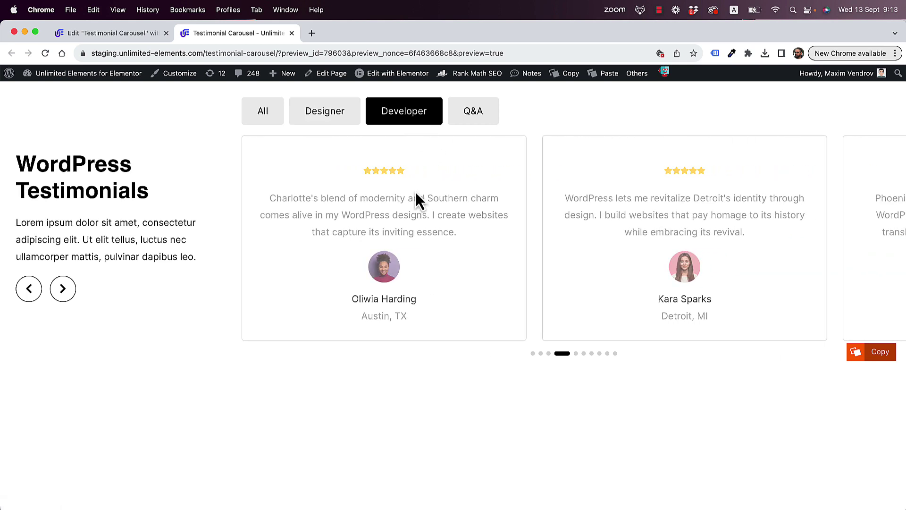